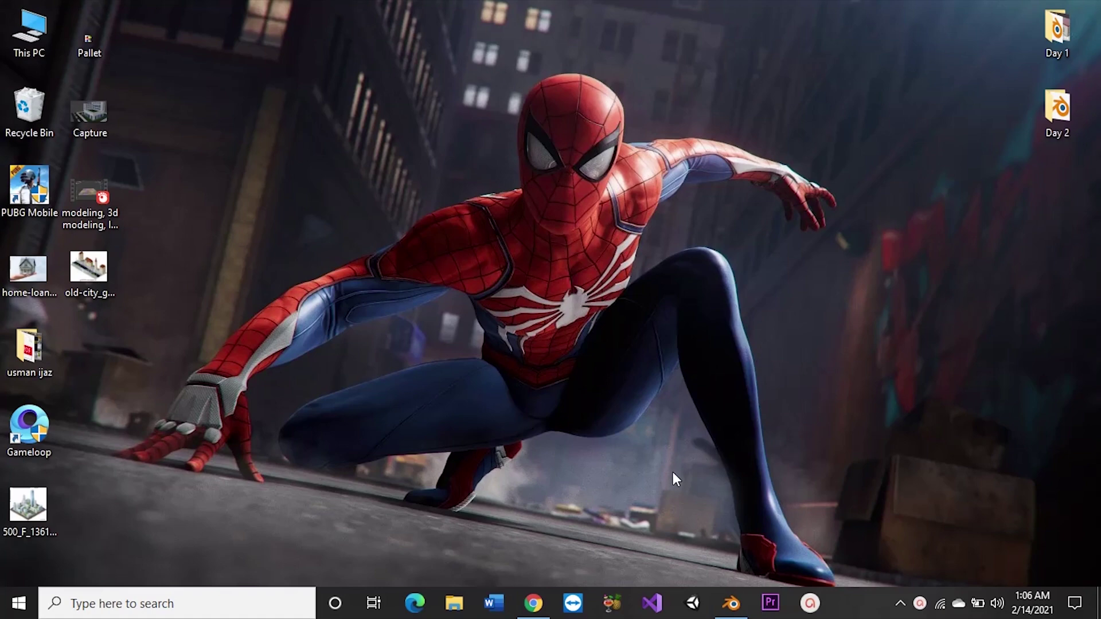
Load lospec.com in a new Chrome tab
{"action": "left_click", "coordinate": [533, 603]}
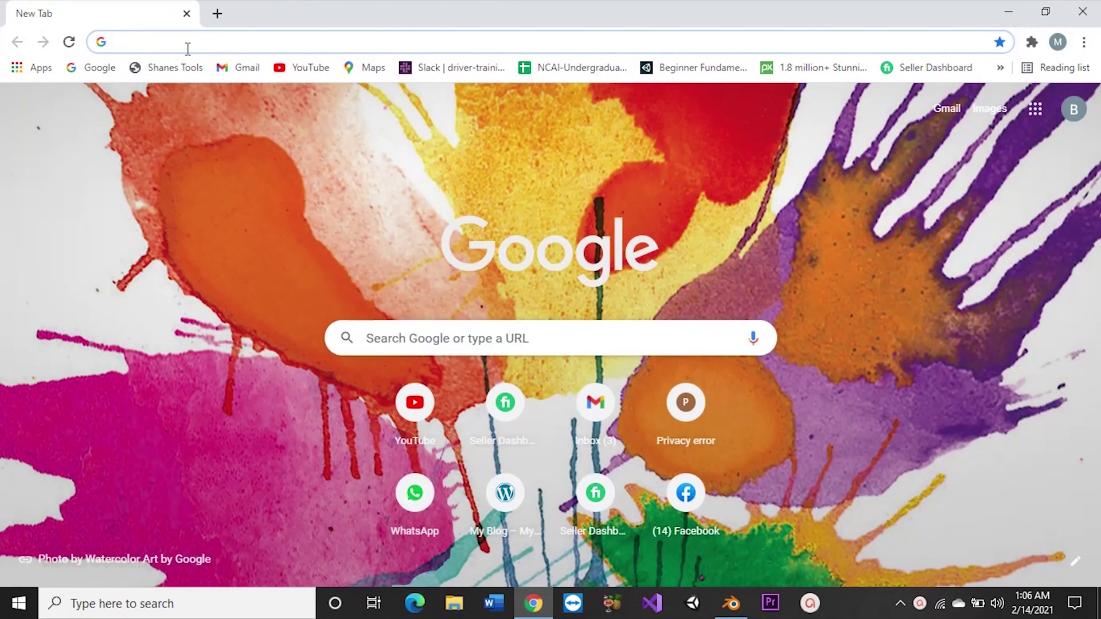
{"action": "type", "text": "los"}
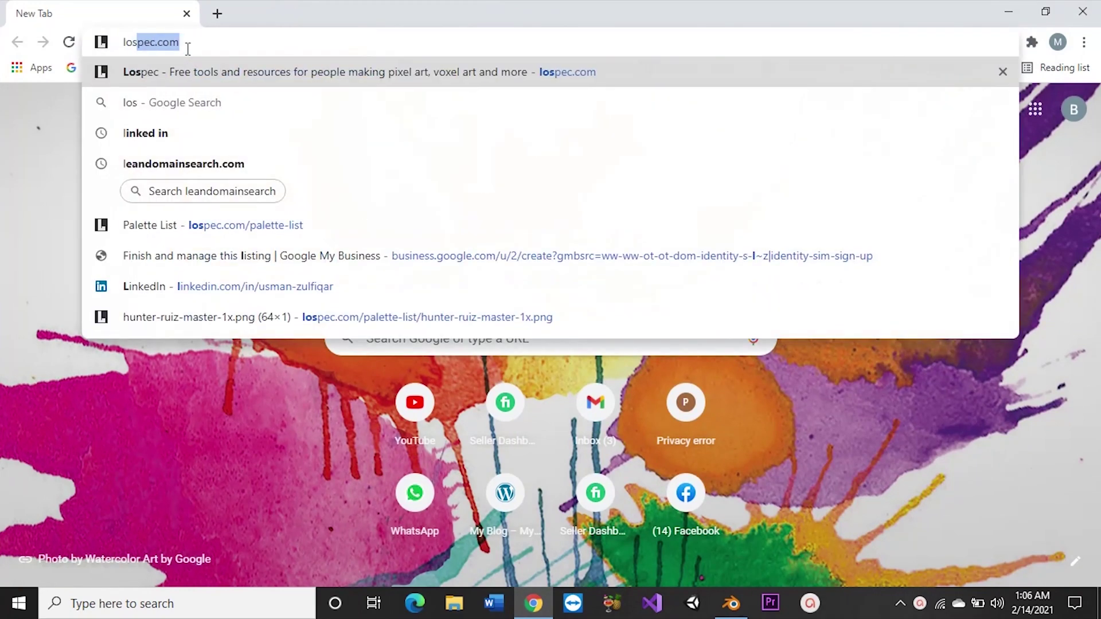
{"action": "type", "text": "pec.co"}
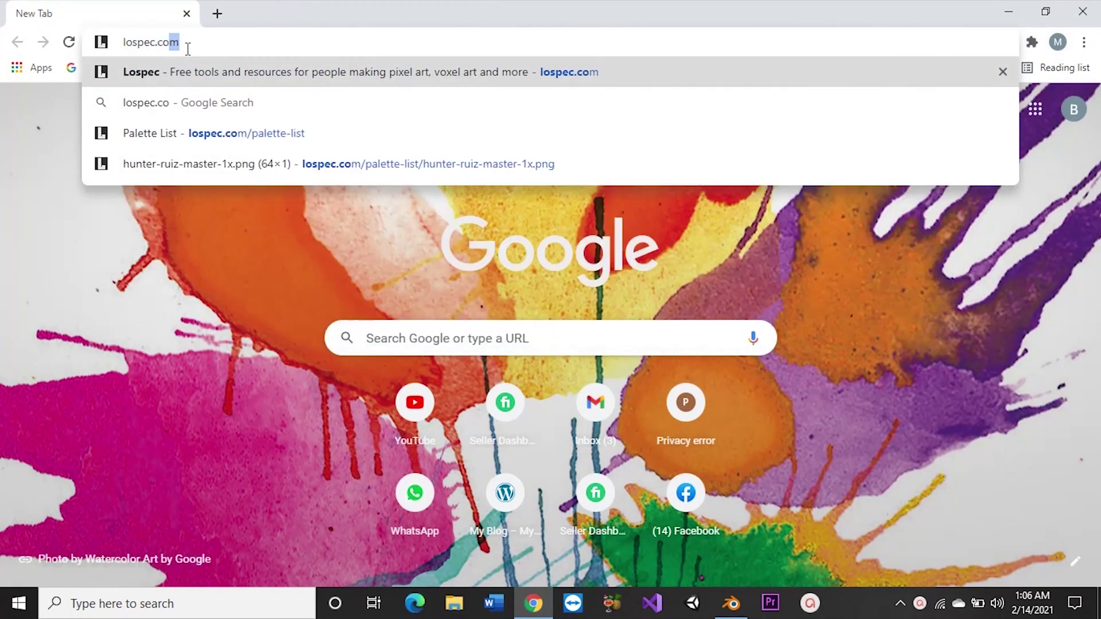
{"action": "type", "text": "m"}
{"action": "key", "text": "Return"}
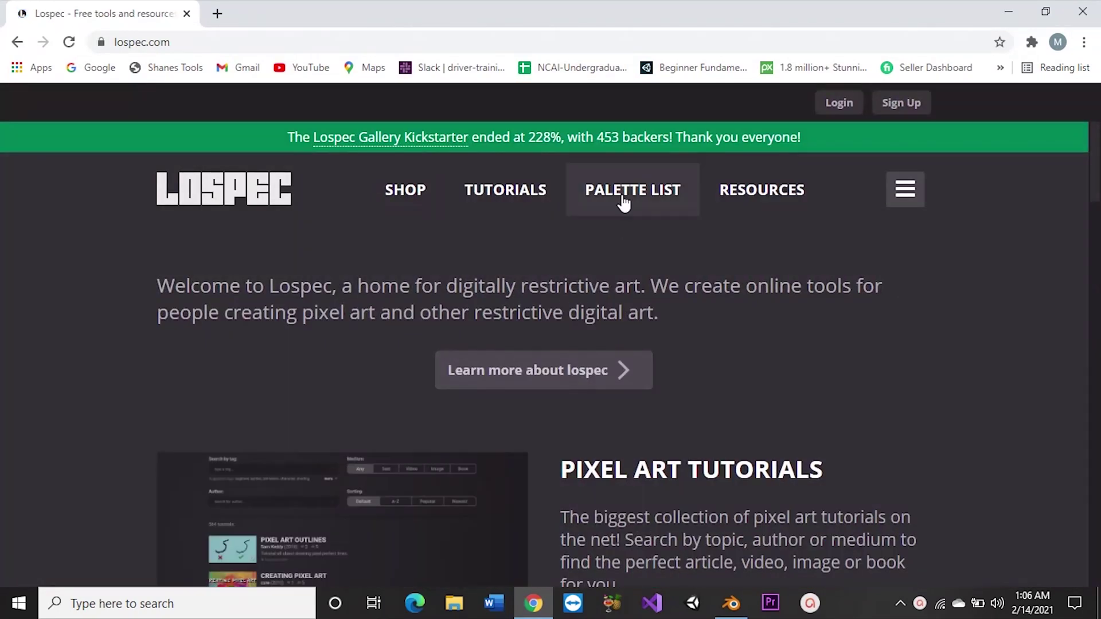
Open Lospec's Palette List and scroll through the 1040 palette results
{"action": "left_click", "coordinate": [630, 196]}
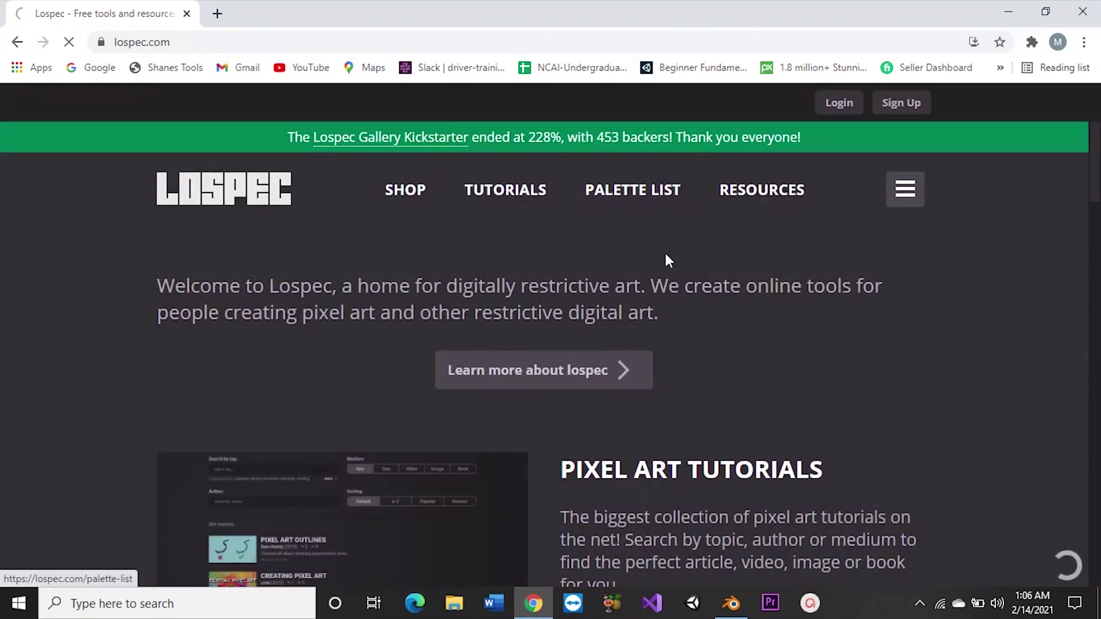
{"action": "scroll", "coordinate": [666, 343], "scroll_direction": "down", "scroll_amount": 3}
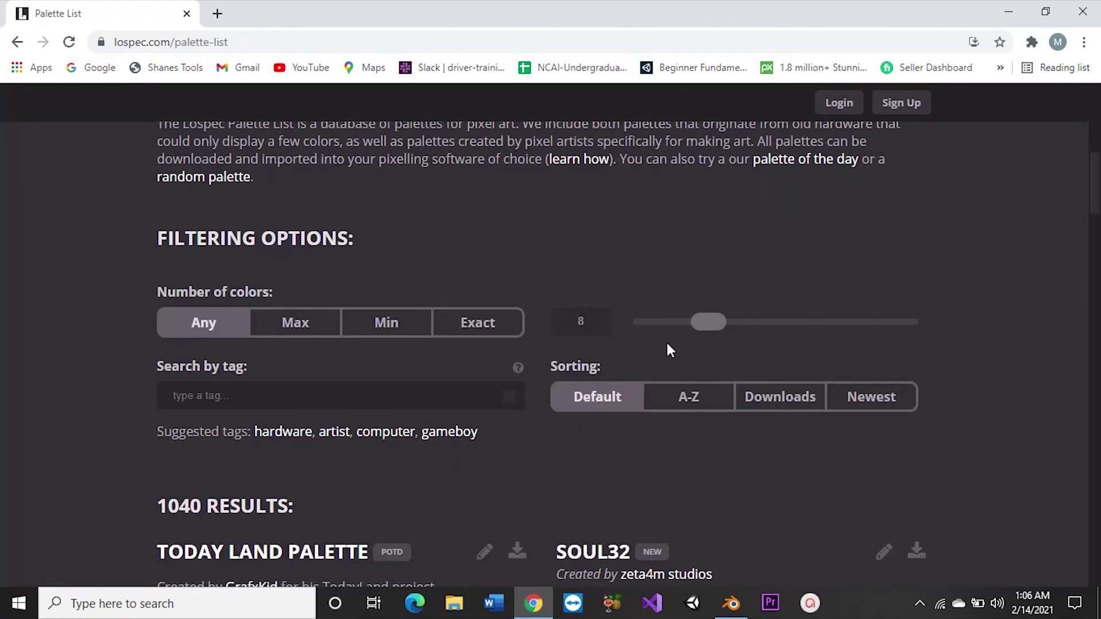
{"action": "scroll", "coordinate": [851, 420], "scroll_direction": "down", "scroll_amount": 1}
{"action": "scroll", "coordinate": [851, 424], "scroll_direction": "down", "scroll_amount": 3}
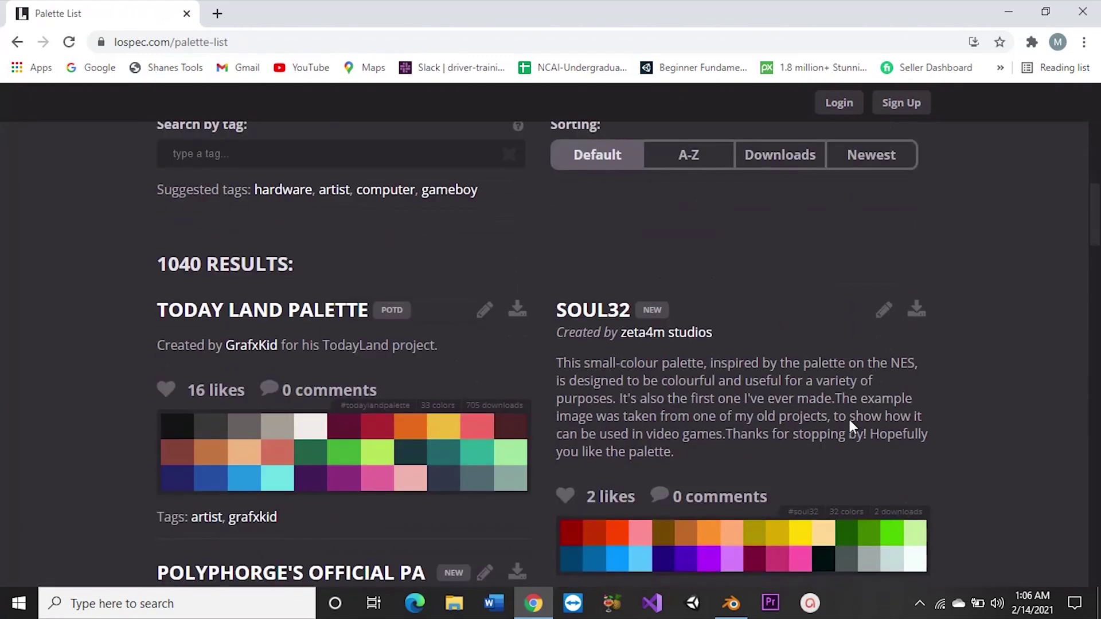
{"action": "scroll", "coordinate": [851, 419], "scroll_direction": "down", "scroll_amount": 3}
{"action": "scroll", "coordinate": [950, 426], "scroll_direction": "down", "scroll_amount": 2}
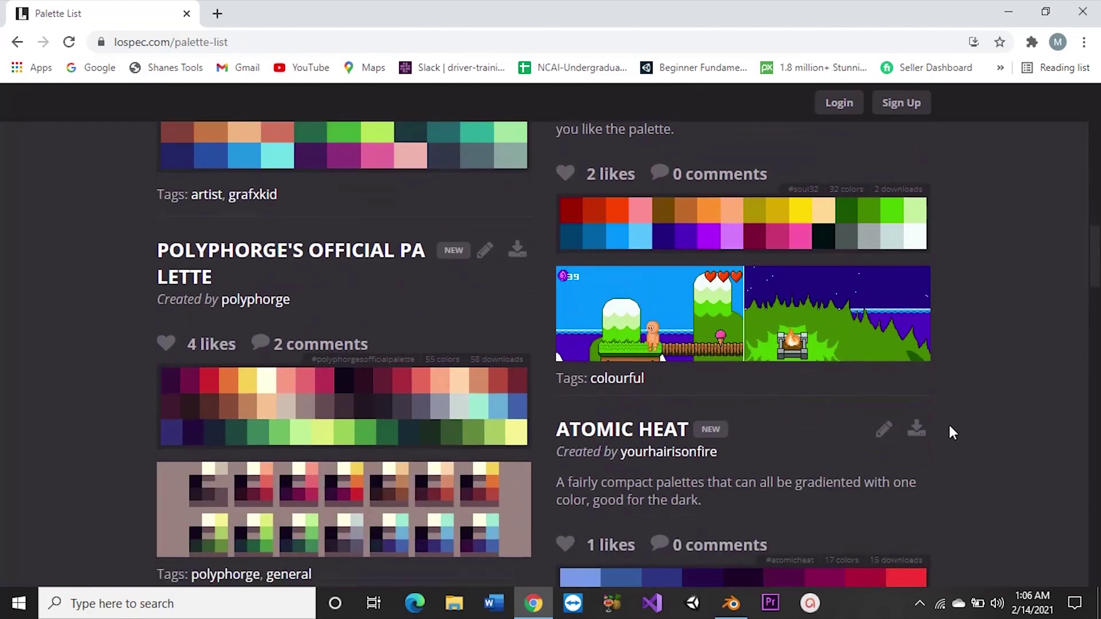
{"action": "scroll", "coordinate": [950, 426], "scroll_direction": "down", "scroll_amount": 4}
{"action": "scroll", "coordinate": [950, 426], "scroll_direction": "up", "scroll_amount": 3}
{"action": "scroll", "coordinate": [950, 426], "scroll_direction": "up", "scroll_amount": 3}
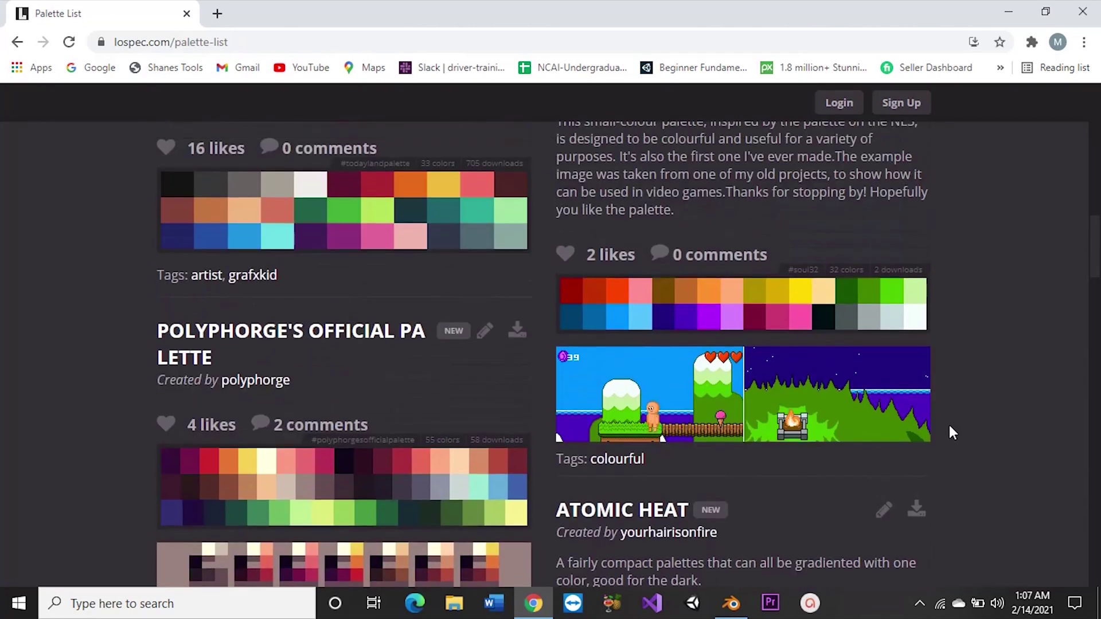
{"action": "scroll", "coordinate": [394, 226], "scroll_direction": "up", "scroll_amount": 3}
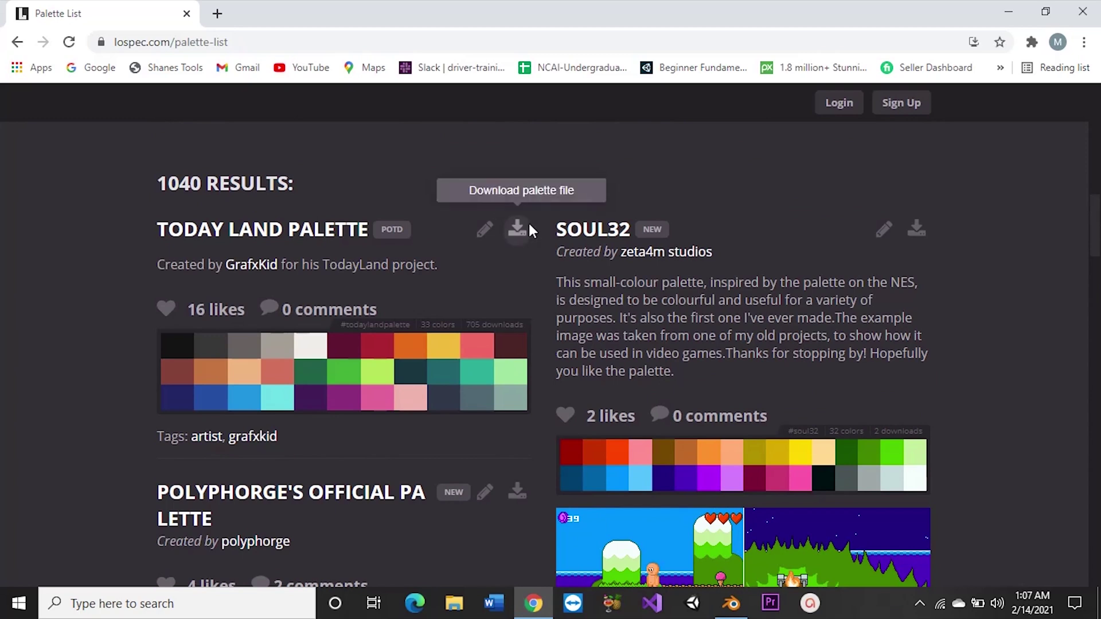
Save the Today Land palette as an 8x PNG to the Desktop, then show the desktop
{"action": "left_click", "coordinate": [518, 233]}
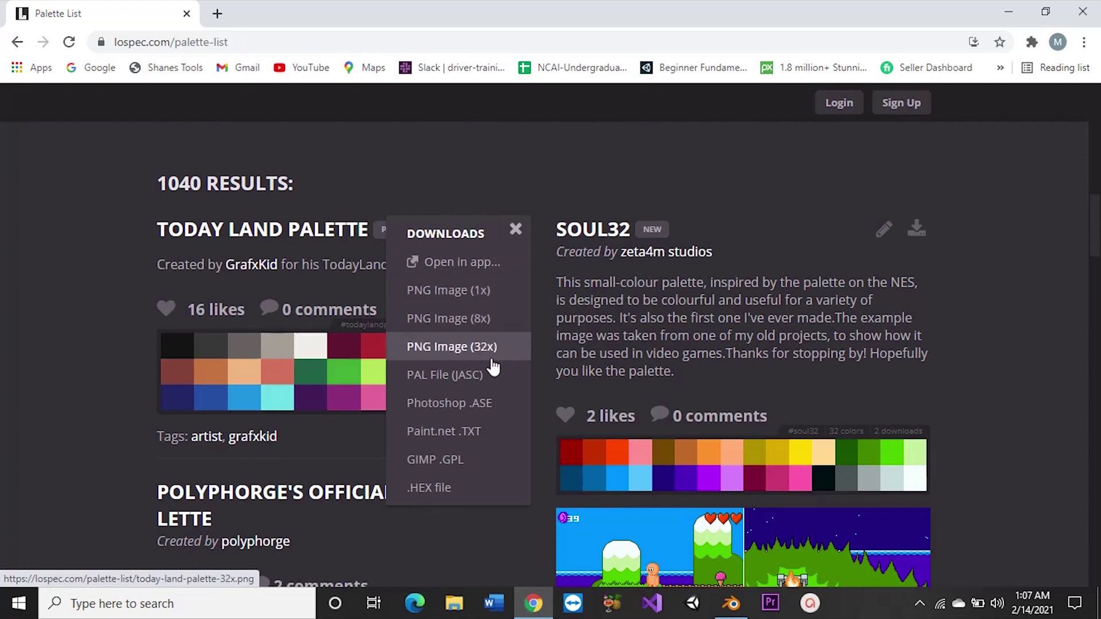
{"action": "left_click", "coordinate": [487, 321]}
{"action": "right_click", "coordinate": [527, 316]}
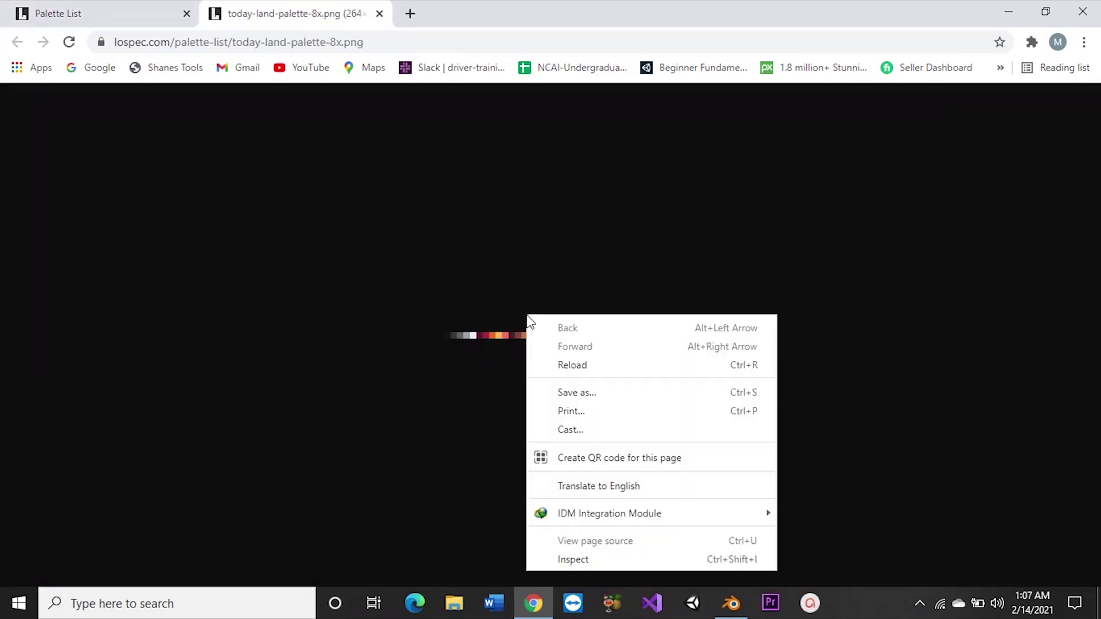
{"action": "left_click", "coordinate": [592, 391]}
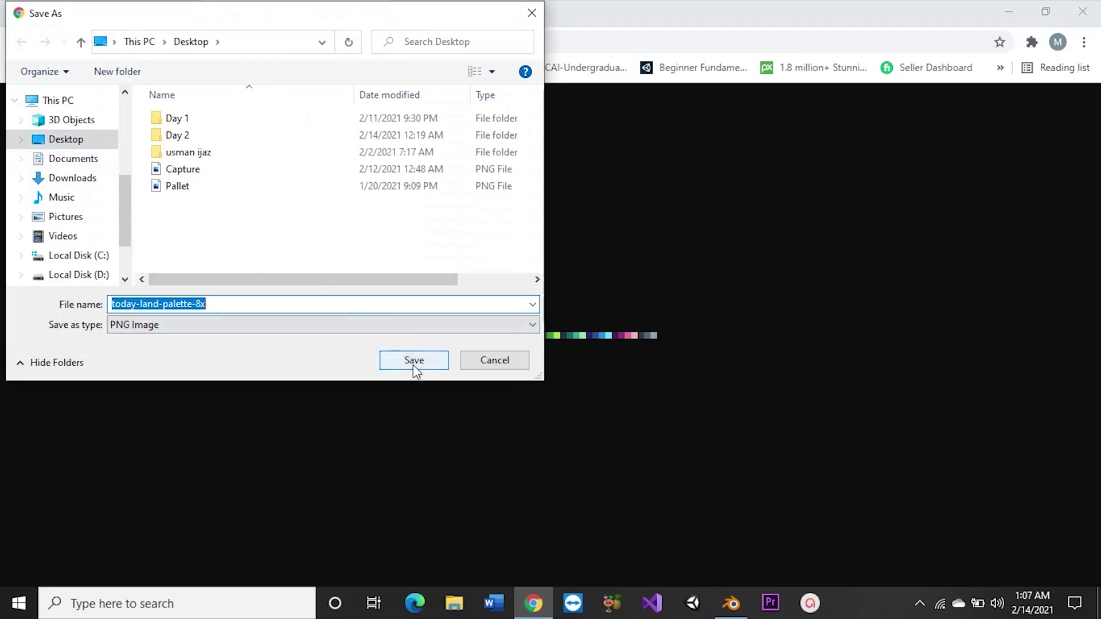
{"action": "left_click", "coordinate": [413, 361]}
{"action": "key", "text": "super+d"}
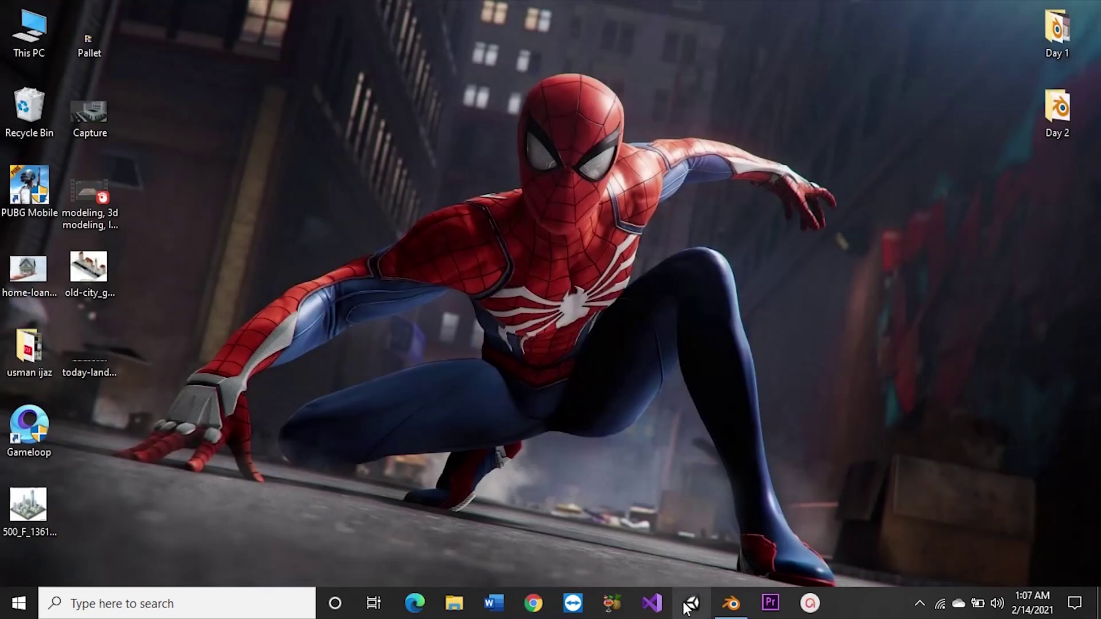
Restore Blender, dismiss the splash screen, check the cube's material in Shading, then minimize Blender
{"action": "left_click", "coordinate": [731, 603]}
{"action": "left_click", "coordinate": [773, 290]}
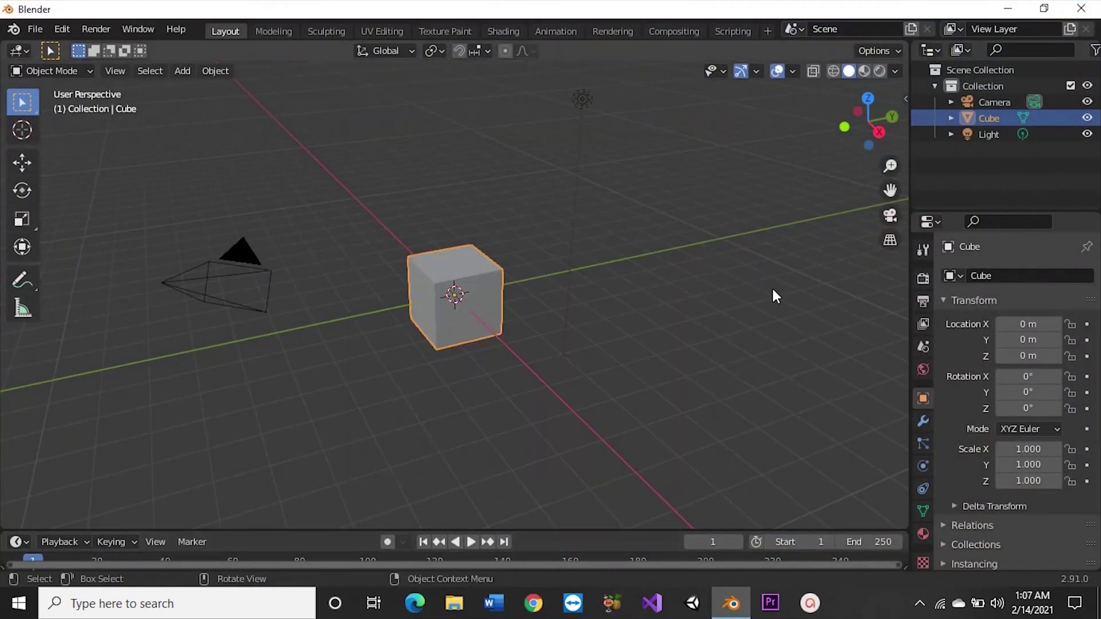
{"action": "scroll", "coordinate": [507, 285], "scroll_direction": "up", "scroll_amount": 2}
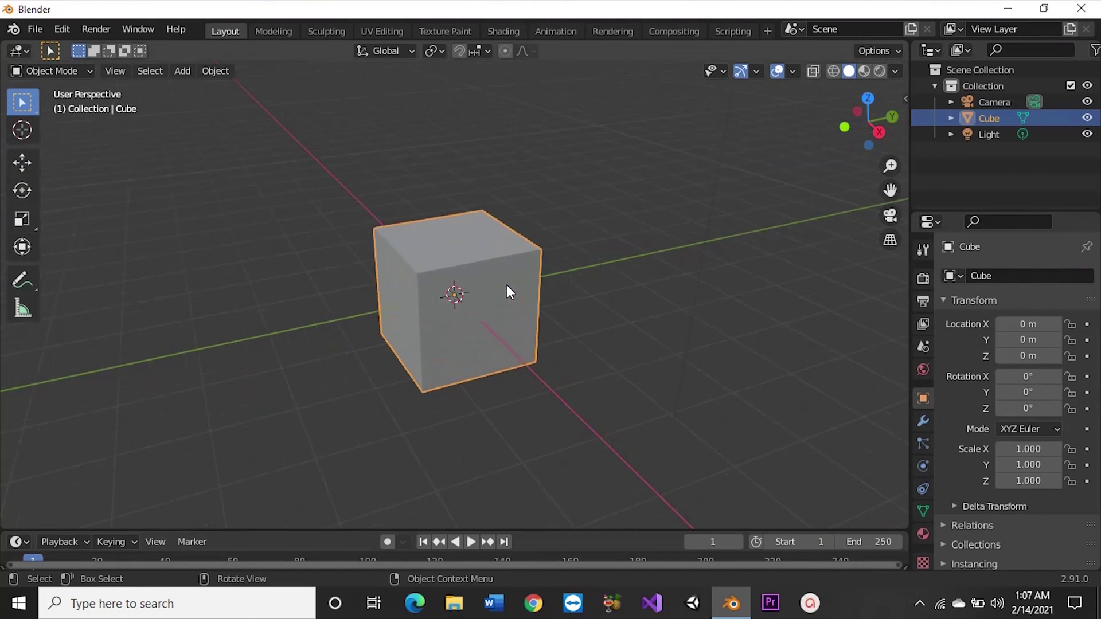
{"action": "scroll", "coordinate": [521, 284], "scroll_direction": "down", "scroll_amount": 2}
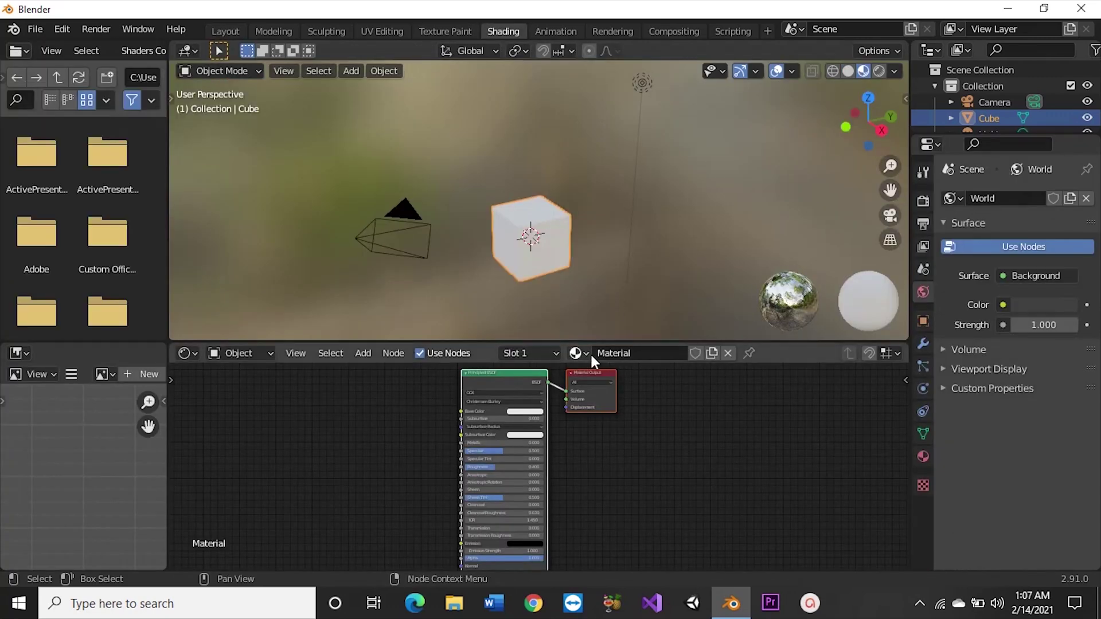
{"action": "left_click", "coordinate": [589, 353]}
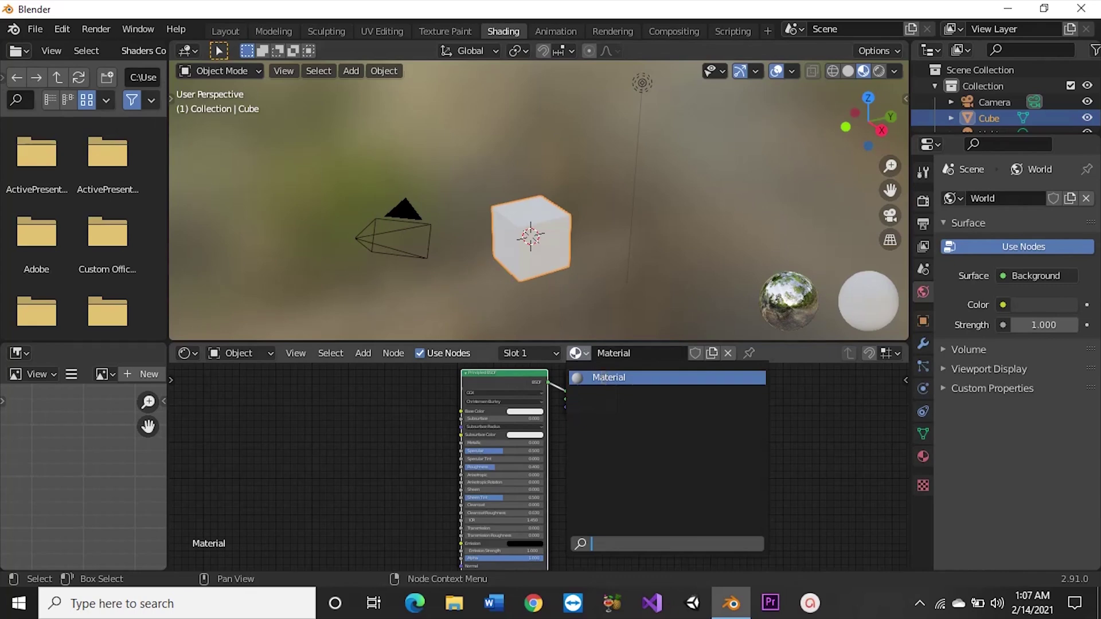
{"action": "left_click", "coordinate": [585, 367]}
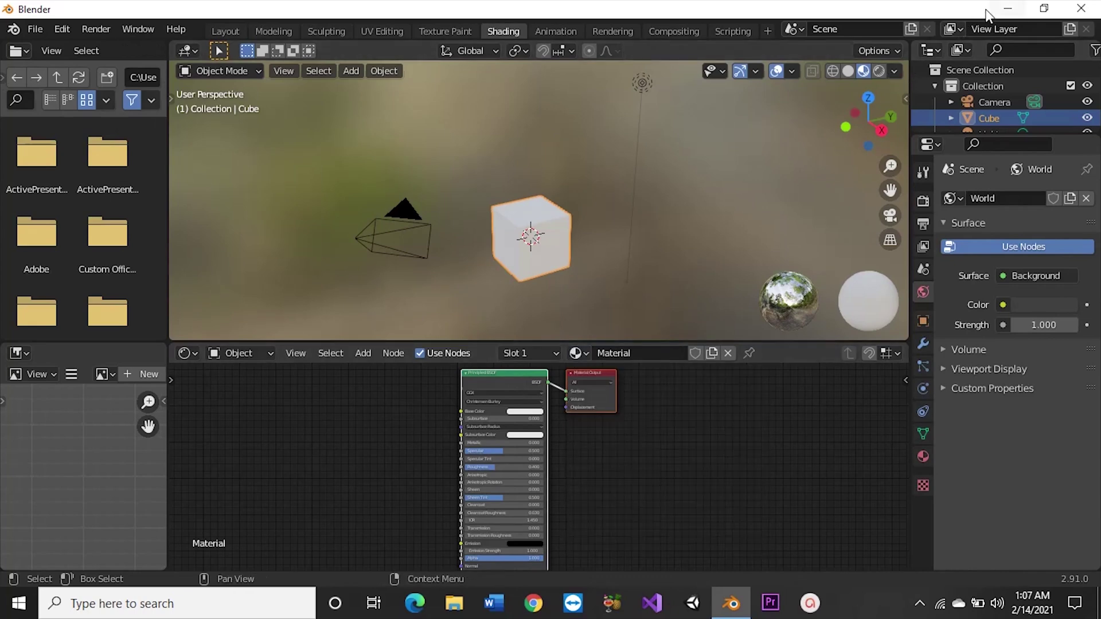
{"action": "left_click", "coordinate": [1008, 9]}
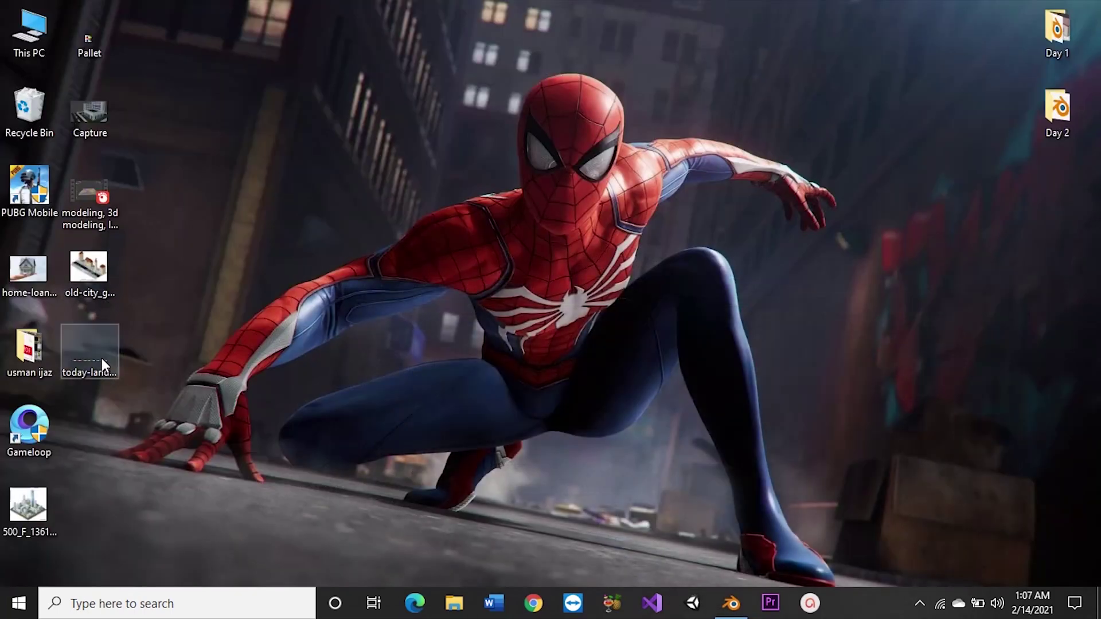
Rotate the today-land-palette-8x image on the desktop a quarter turn clockwise
{"action": "left_click", "coordinate": [98, 347]}
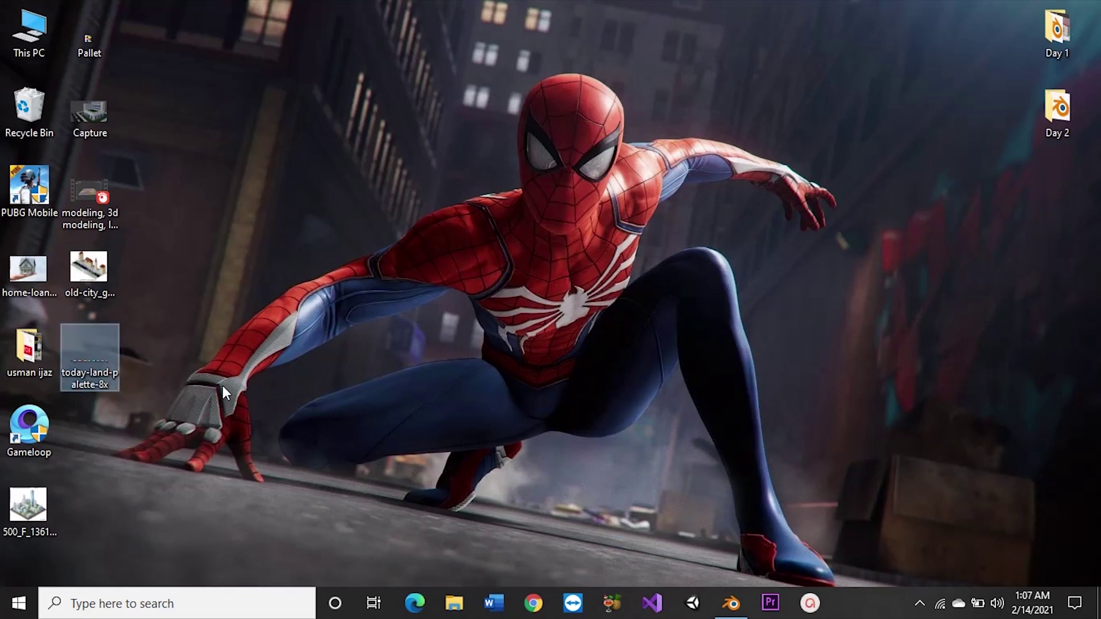
{"action": "right_click", "coordinate": [96, 357]}
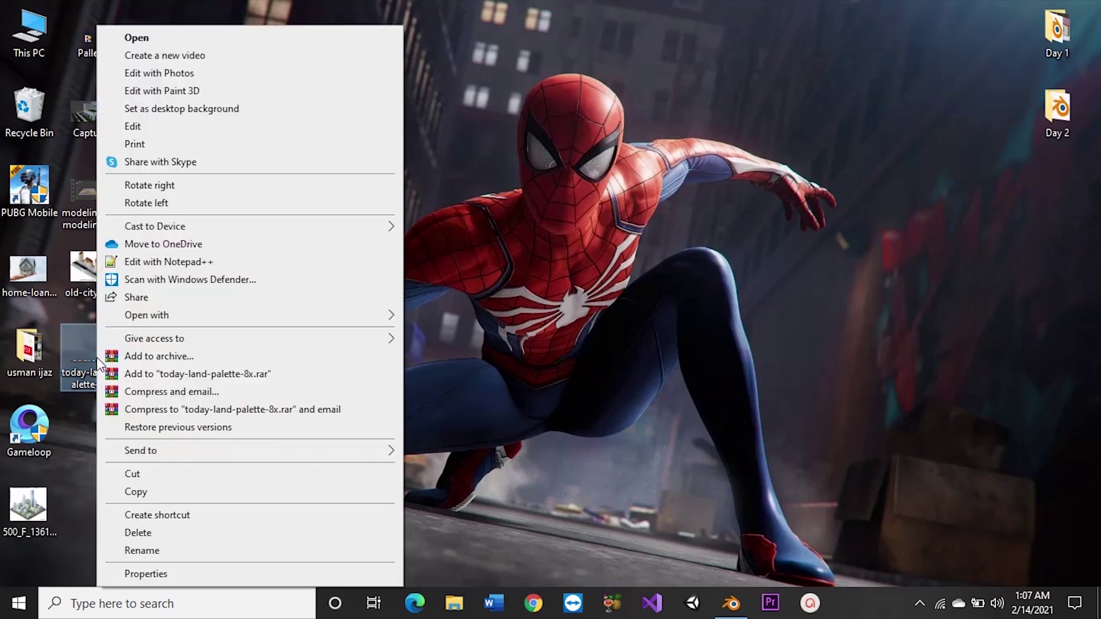
{"action": "left_click", "coordinate": [143, 186]}
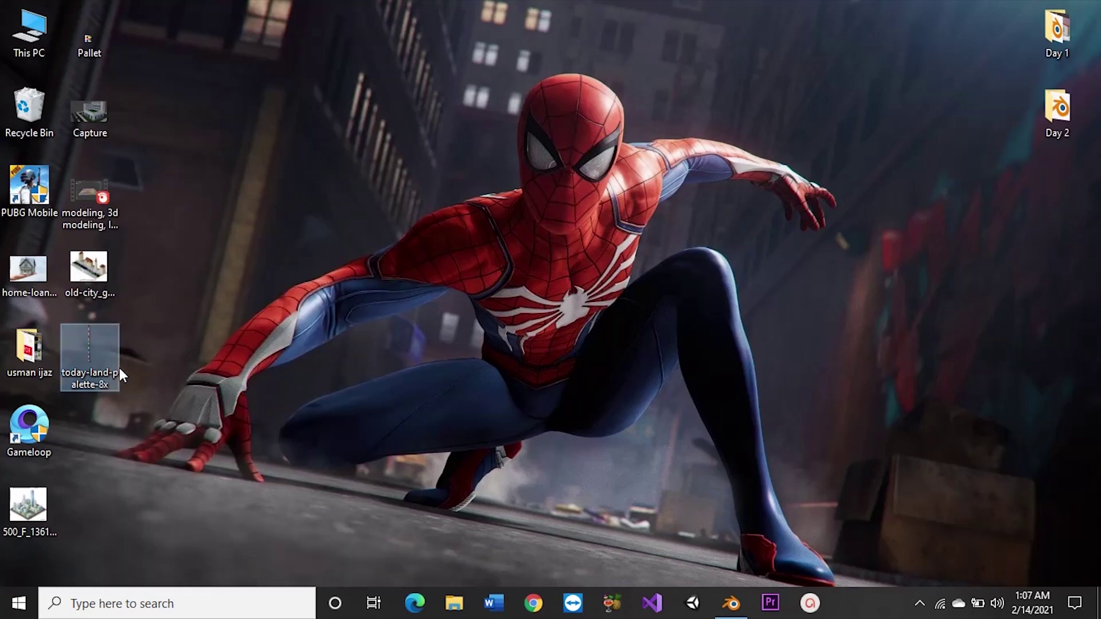
Add the palette PNG as an Image Texture feeding the cube's Base Color
{"action": "left_click", "coordinate": [730, 600]}
{"action": "left_click_drag", "start_coordinate": [323, 434], "coordinate": [366, 442]}
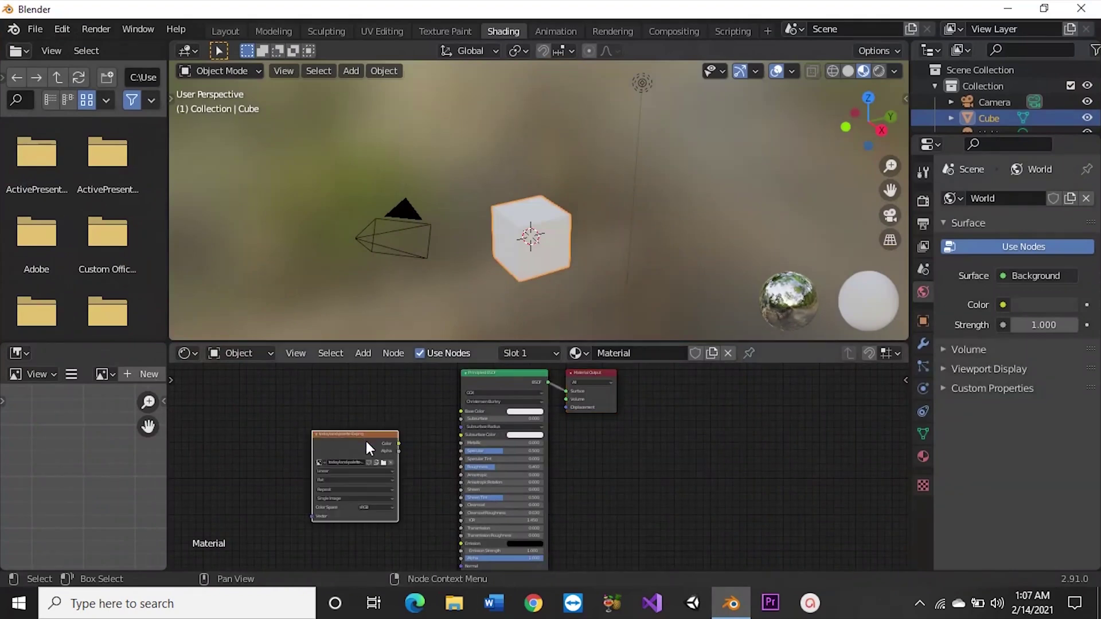
{"action": "scroll", "coordinate": [365, 439], "scroll_direction": "up", "scroll_amount": 2}
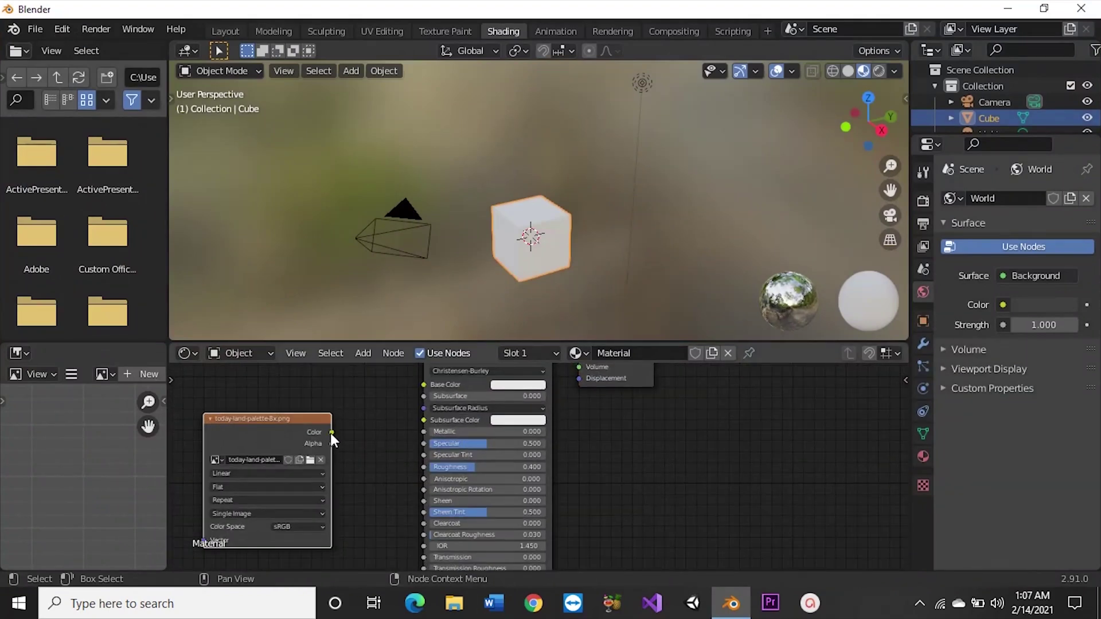
{"action": "left_click_drag", "start_coordinate": [331, 432], "coordinate": [335, 424]}
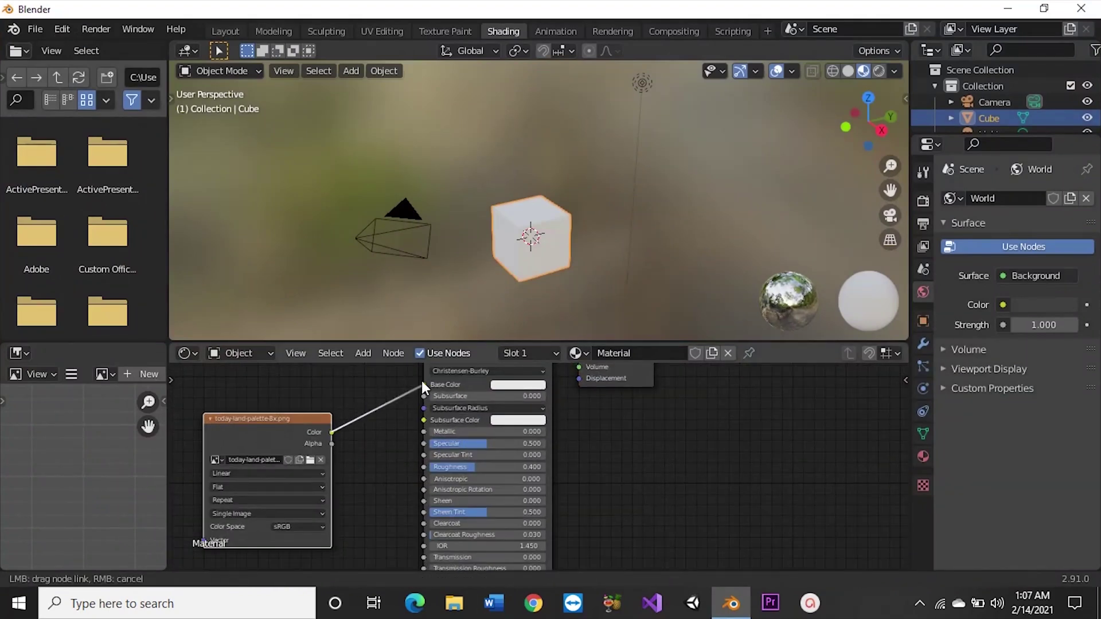
{"action": "left_click_drag", "start_coordinate": [403, 386], "coordinate": [423, 384]}
Change the Image Texture interpolation from Linear to Closest
{"action": "scroll", "coordinate": [545, 243], "scroll_direction": "up", "scroll_amount": 2}
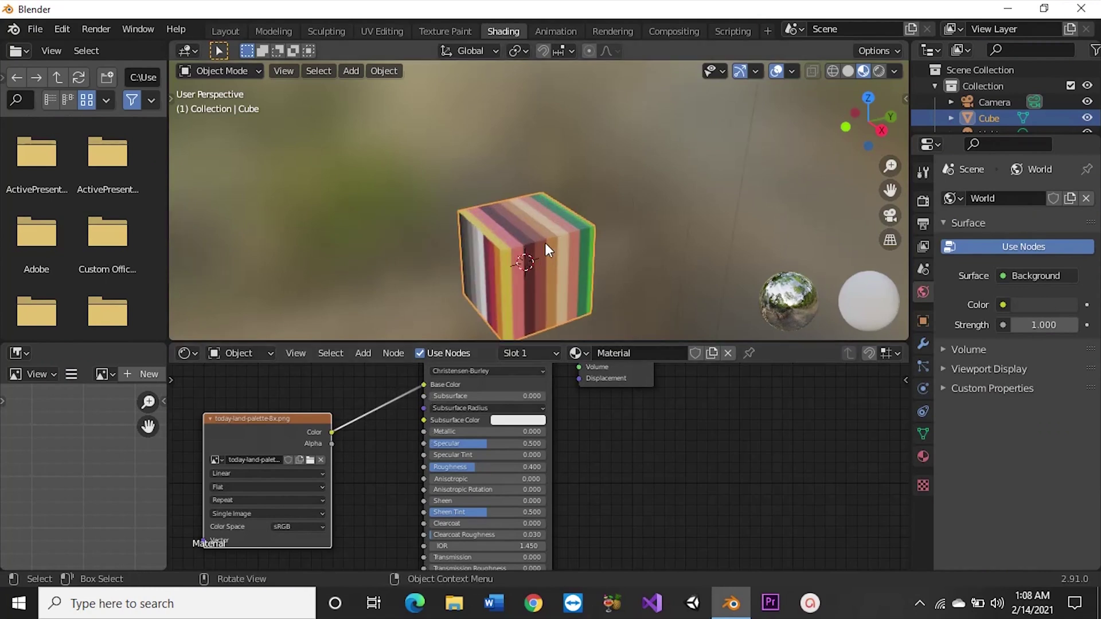
{"action": "scroll", "coordinate": [545, 242], "scroll_direction": "up", "scroll_amount": 1}
{"action": "scroll", "coordinate": [545, 242], "scroll_direction": "up", "scroll_amount": 1}
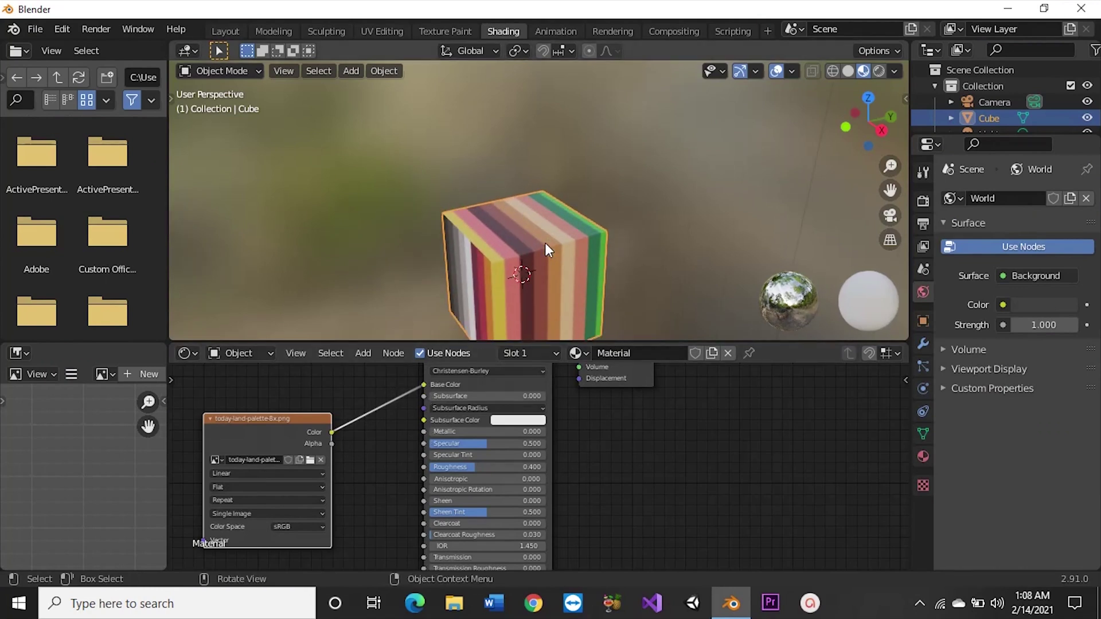
{"action": "scroll", "coordinate": [545, 242], "scroll_direction": "up", "scroll_amount": 1}
{"action": "scroll", "coordinate": [544, 243], "scroll_direction": "up", "scroll_amount": 1}
{"action": "scroll", "coordinate": [545, 243], "scroll_direction": "up", "scroll_amount": 2}
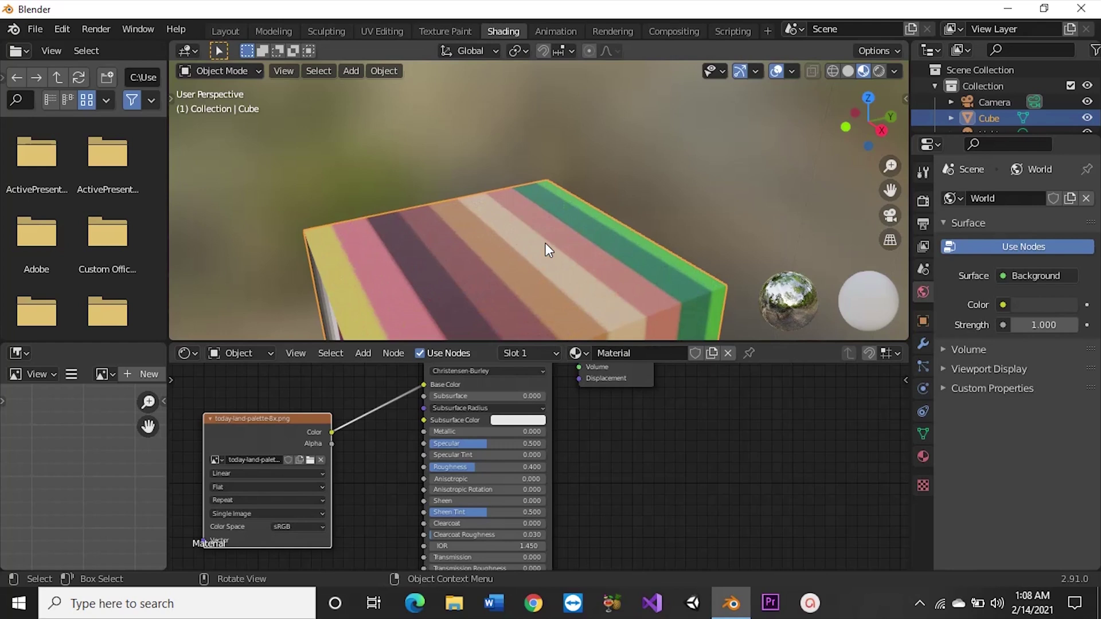
{"action": "scroll", "coordinate": [545, 242], "scroll_direction": "down", "scroll_amount": 2}
{"action": "scroll", "coordinate": [545, 243], "scroll_direction": "down", "scroll_amount": 1}
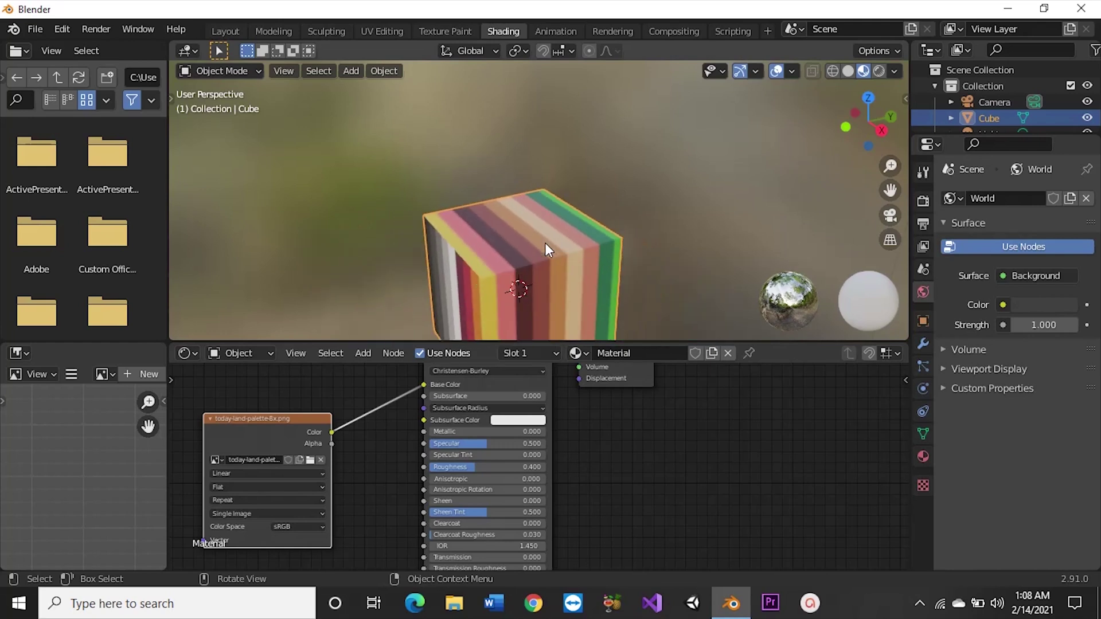
{"action": "scroll", "coordinate": [545, 243], "scroll_direction": "down", "scroll_amount": 2}
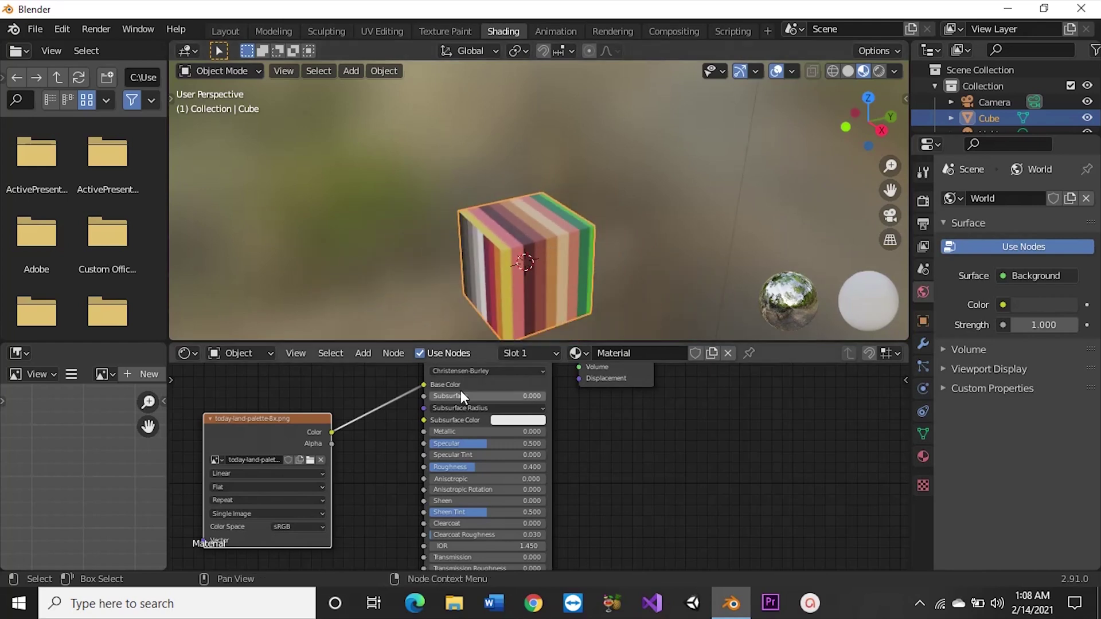
{"action": "left_click", "coordinate": [287, 473]}
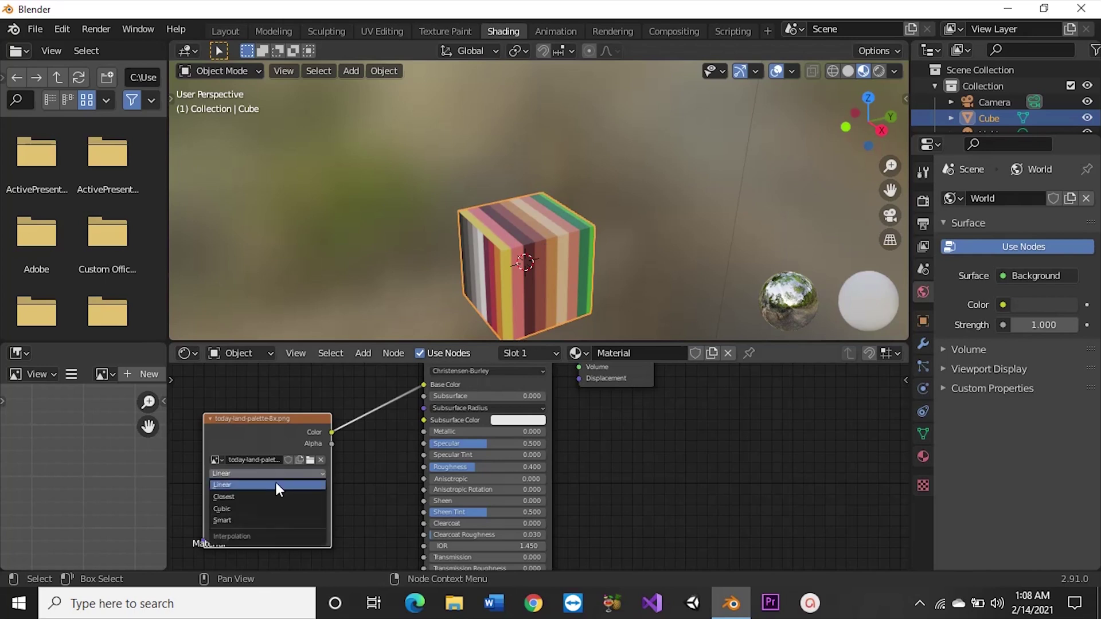
{"action": "left_click", "coordinate": [254, 500]}
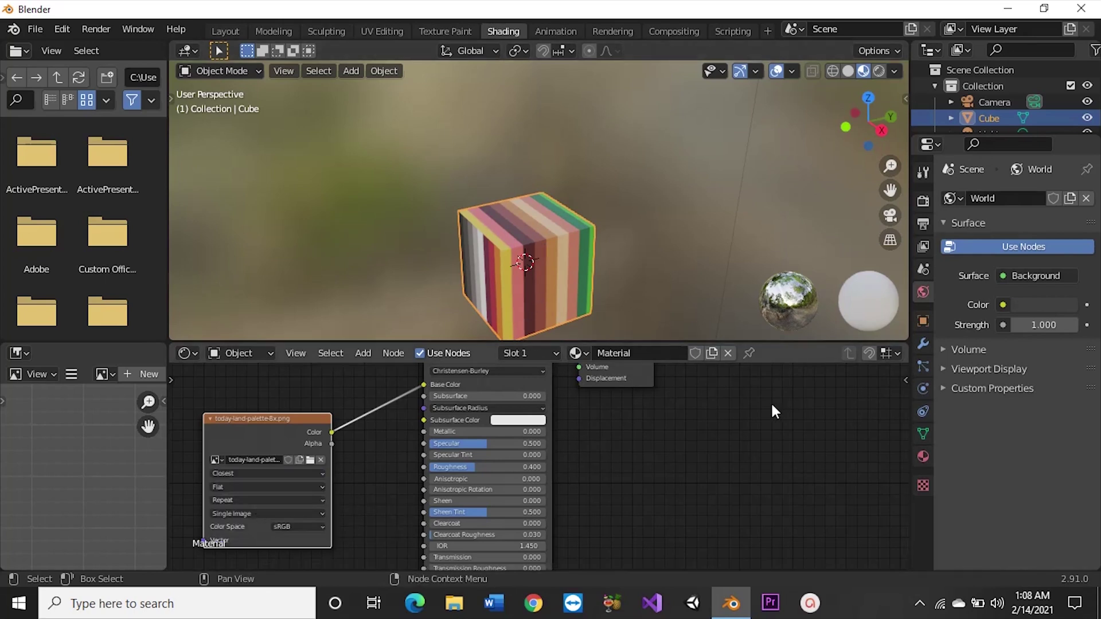
Switch to UV Editing and shrink the UV editor so the 3D view is wider
{"action": "left_click", "coordinate": [378, 30]}
{"action": "scroll", "coordinate": [271, 337], "scroll_direction": "up", "scroll_amount": 2}
{"action": "scroll", "coordinate": [270, 337], "scroll_direction": "up", "scroll_amount": 1}
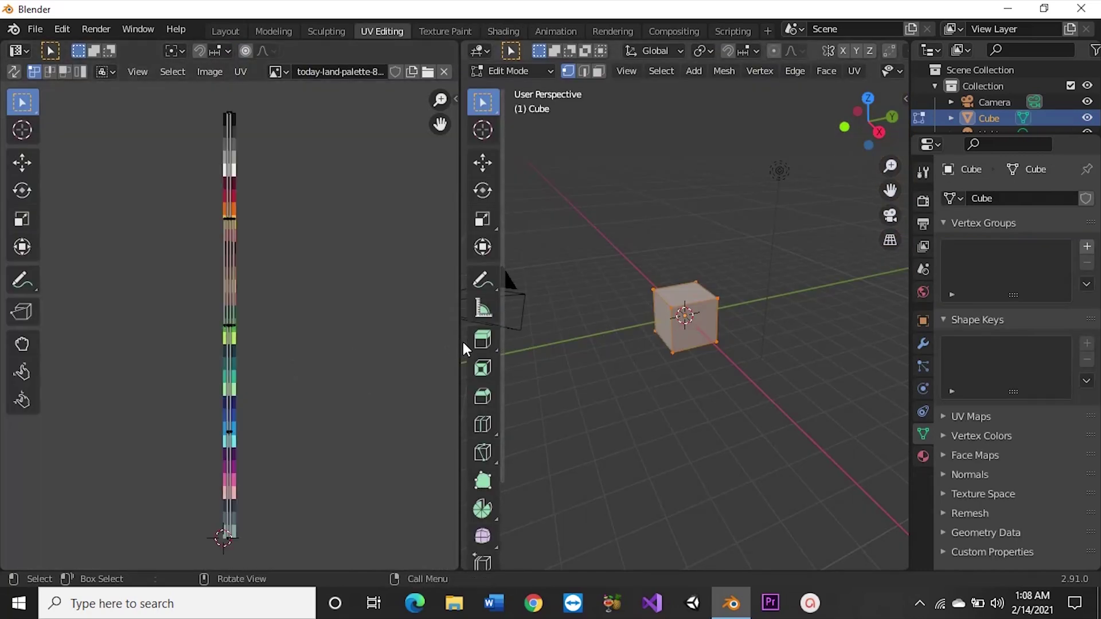
{"action": "left_click_drag", "start_coordinate": [466, 343], "coordinate": [133, 343]}
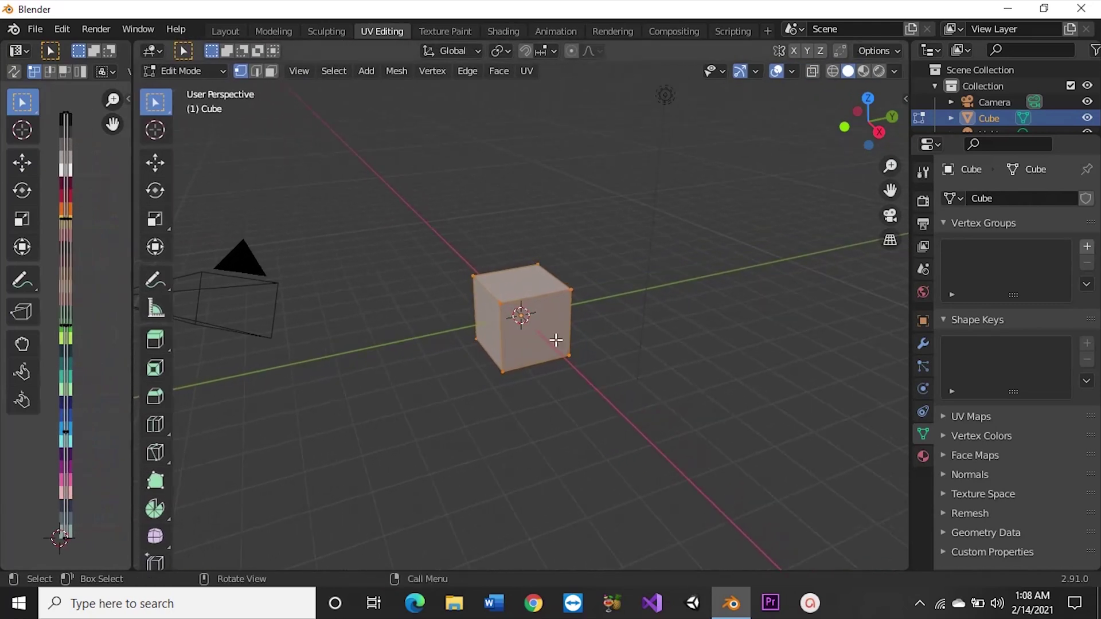
{"action": "scroll", "coordinate": [551, 317], "scroll_direction": "up", "scroll_amount": 3}
{"action": "scroll", "coordinate": [552, 317], "scroll_direction": "down", "scroll_amount": 1}
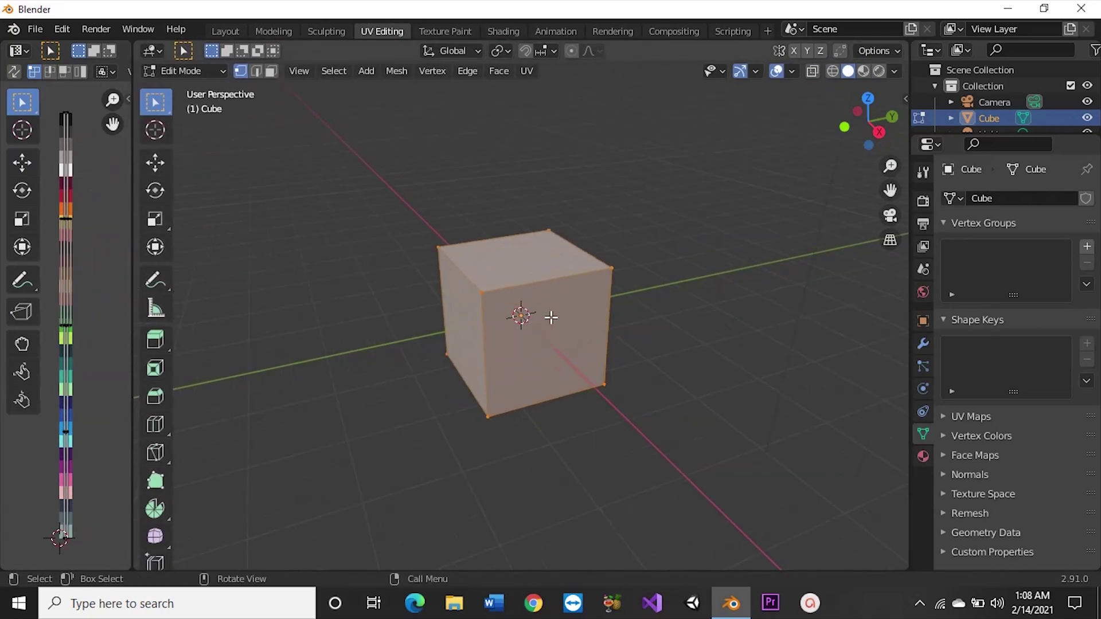
Set Viewport Shading color to Texture so the cube shows its striped colours
{"action": "left_click", "coordinate": [894, 72]}
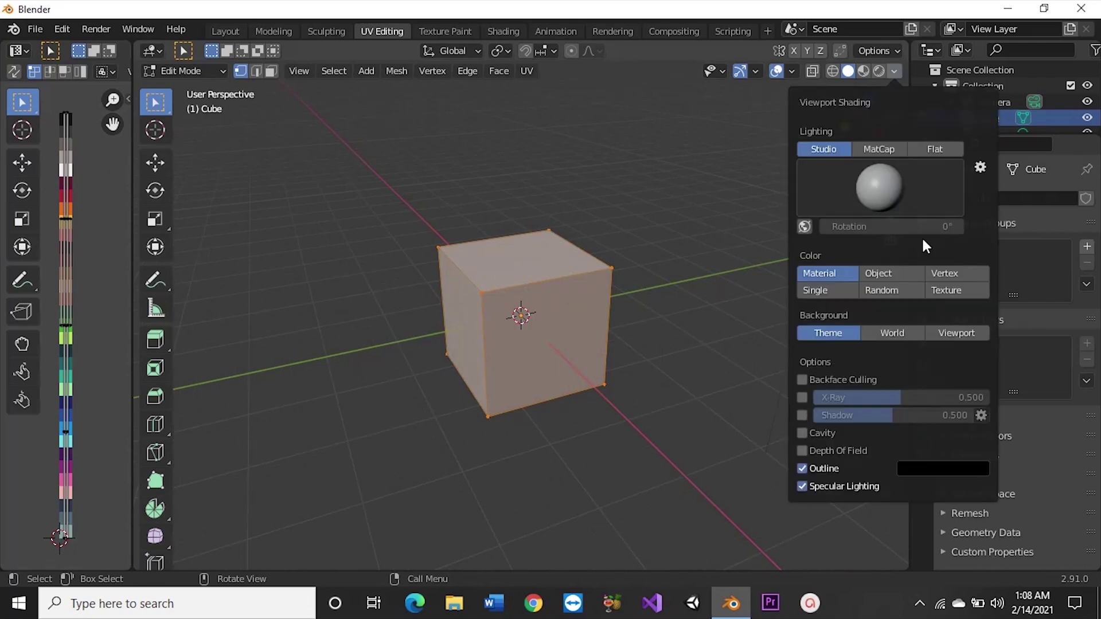
{"action": "left_click", "coordinate": [945, 291]}
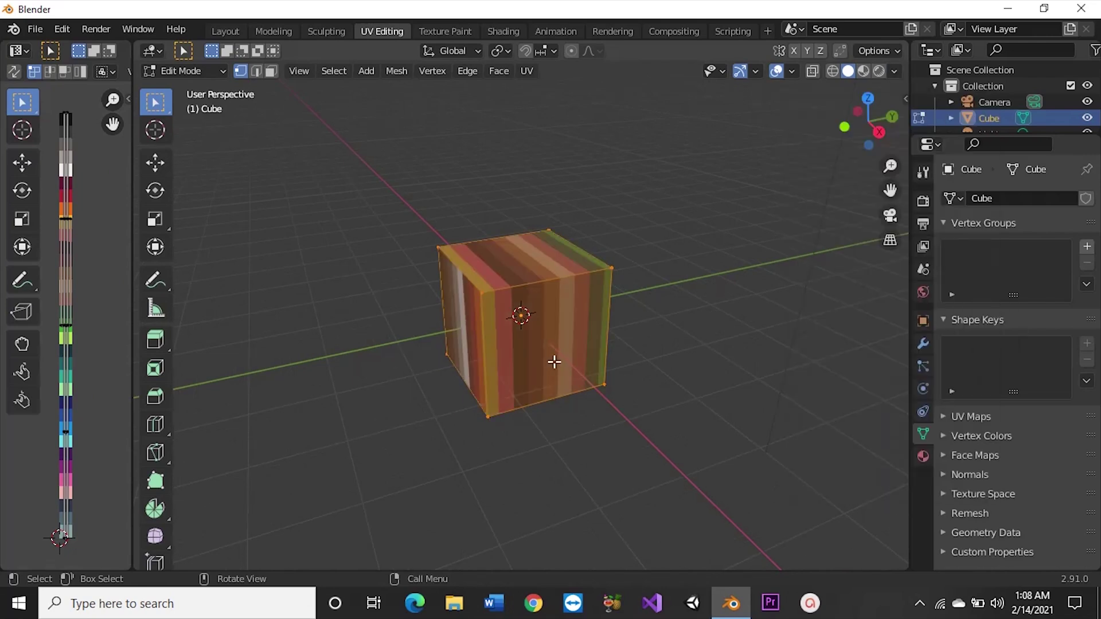
{"action": "scroll", "coordinate": [553, 362], "scroll_direction": "up", "scroll_amount": 4}
{"action": "scroll", "coordinate": [567, 339], "scroll_direction": "down", "scroll_amount": 4}
{"action": "scroll", "coordinate": [568, 334], "scroll_direction": "up", "scroll_amount": 3}
{"action": "scroll", "coordinate": [569, 331], "scroll_direction": "down", "scroll_amount": 1}
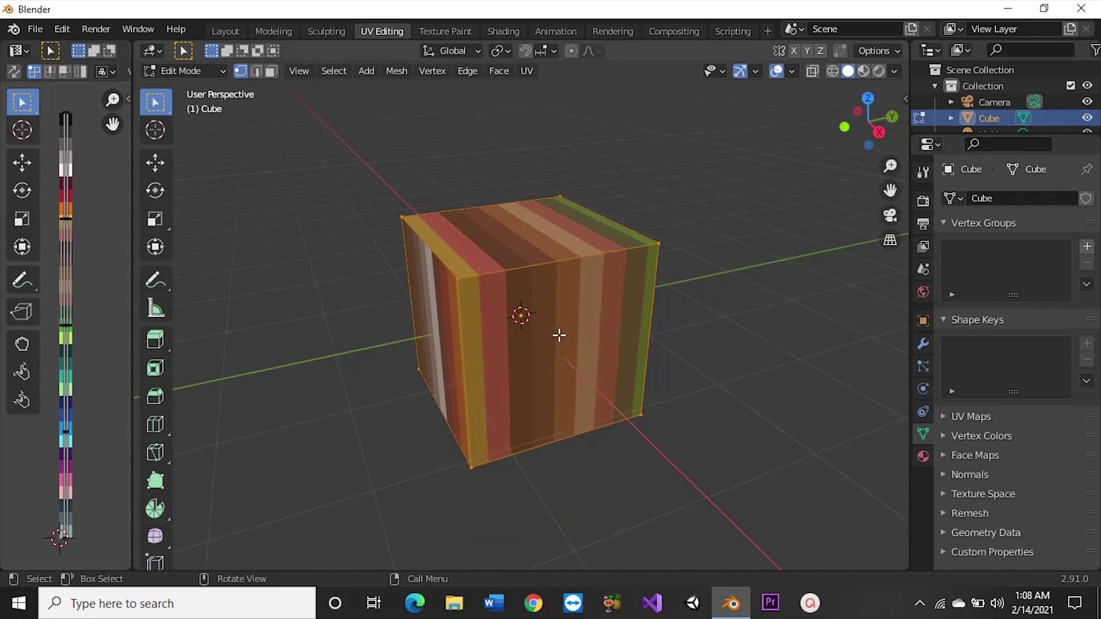
{"action": "scroll", "coordinate": [560, 333], "scroll_direction": "up", "scroll_amount": 2}
{"action": "scroll", "coordinate": [560, 332], "scroll_direction": "down", "scroll_amount": 1}
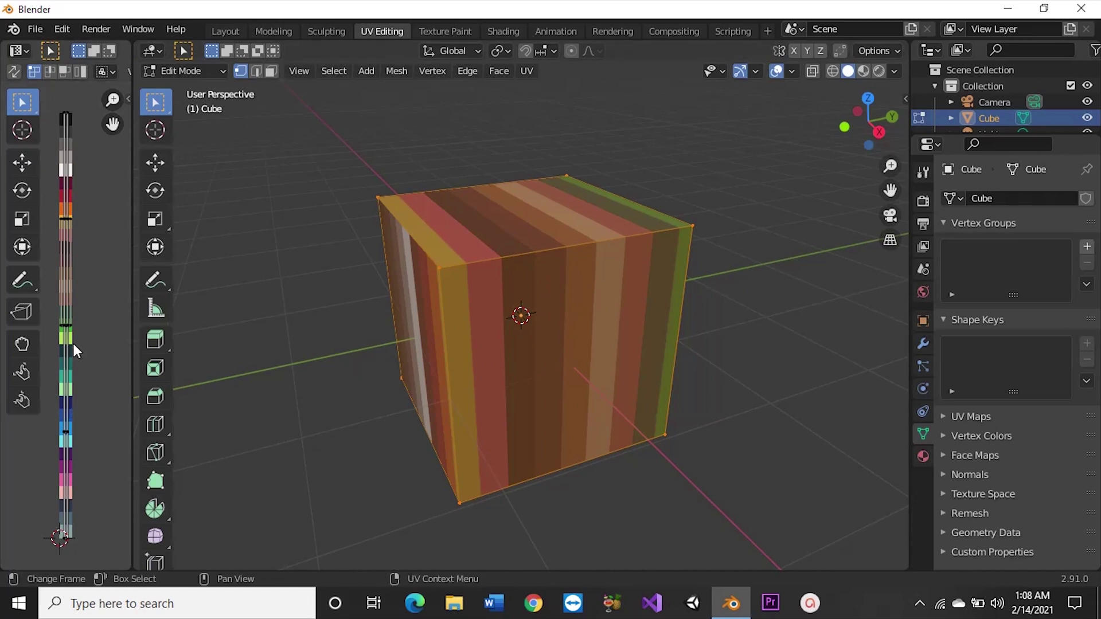
Select all of the cube's UVs and start scaling them
{"action": "key", "text": "a"}
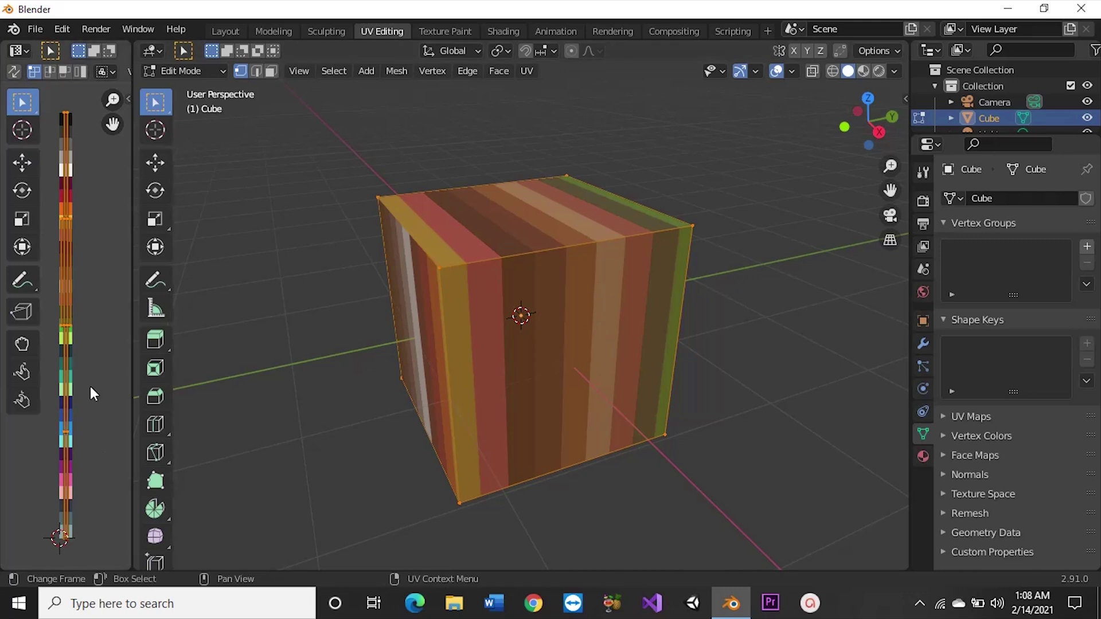
{"action": "key", "text": "s"}
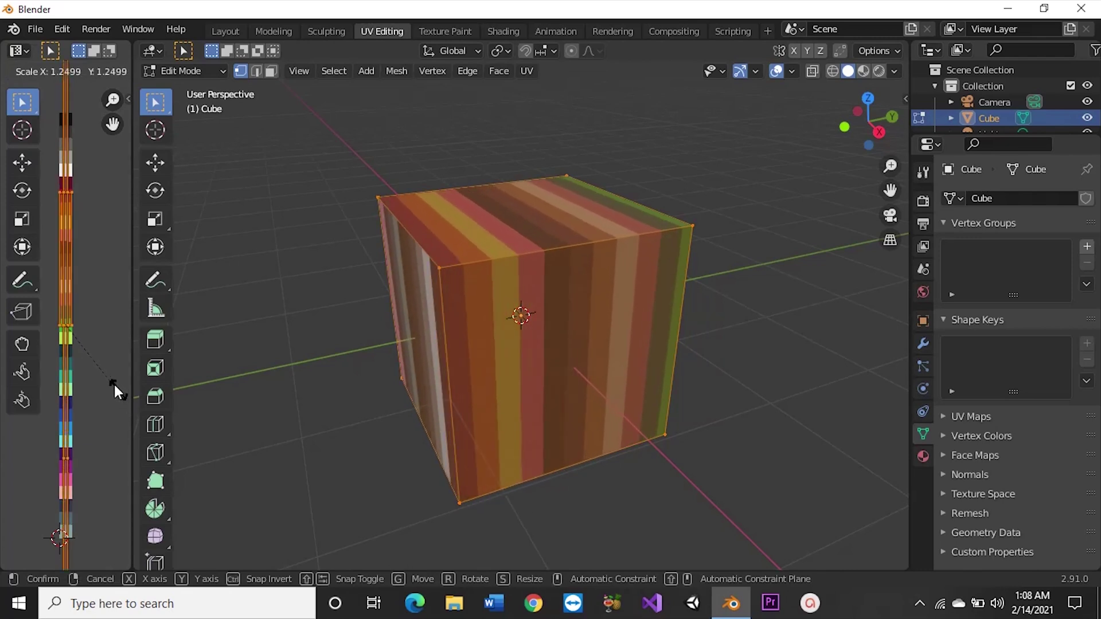
Scale the UVs to 0 and deselect to preview the single green colour
{"action": "type", "text": "0"}
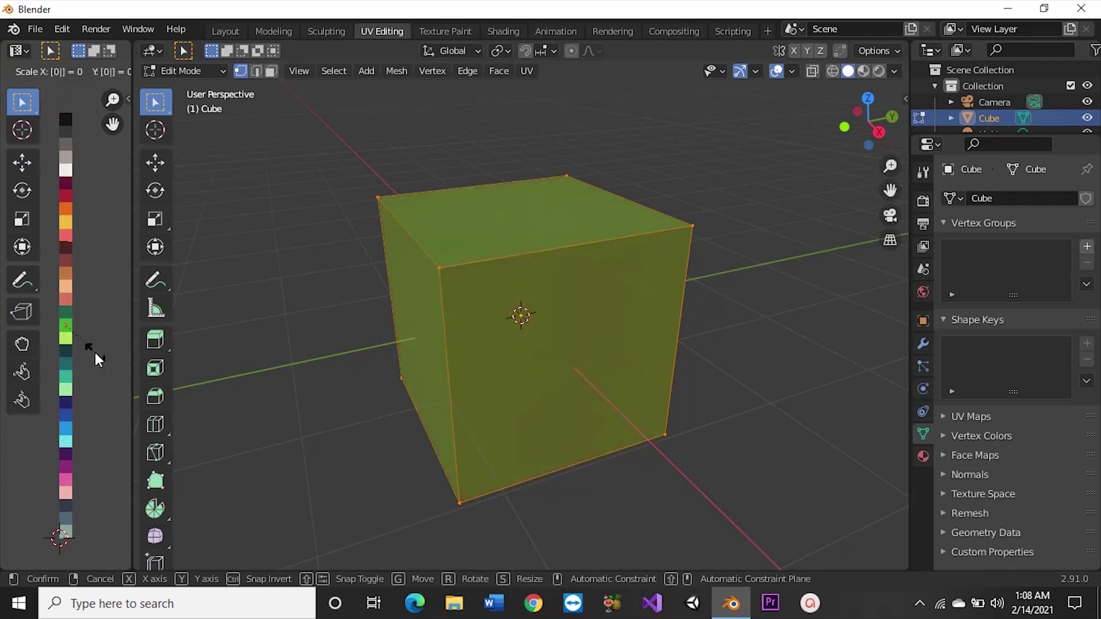
{"action": "key", "text": "Return"}
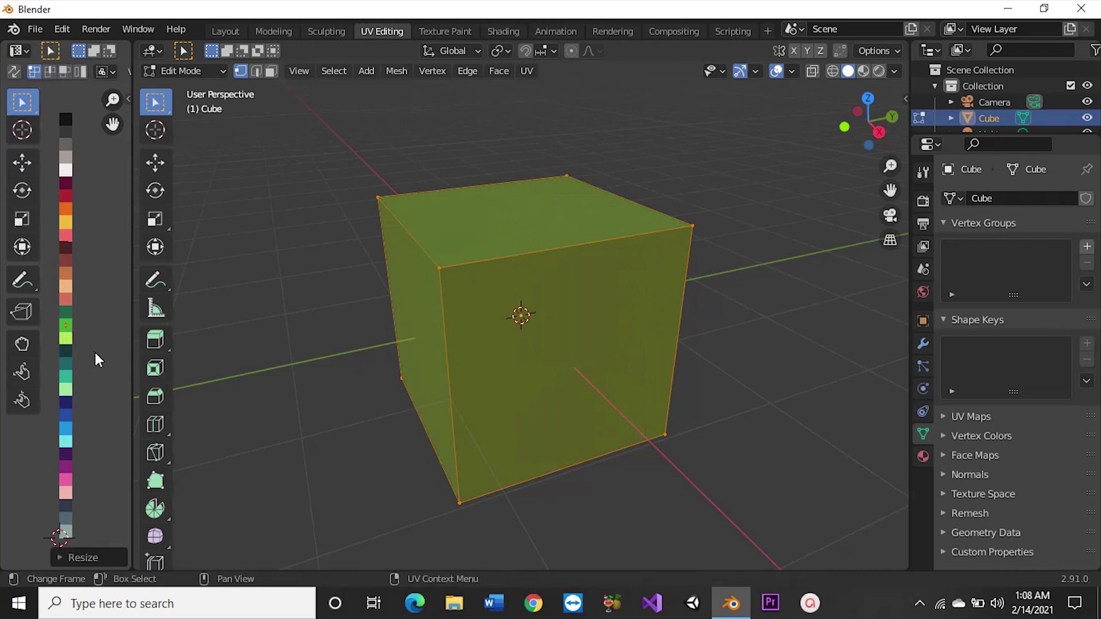
{"action": "scroll", "coordinate": [66, 329], "scroll_direction": "up", "scroll_amount": 1}
{"action": "scroll", "coordinate": [66, 328], "scroll_direction": "up", "scroll_amount": 1}
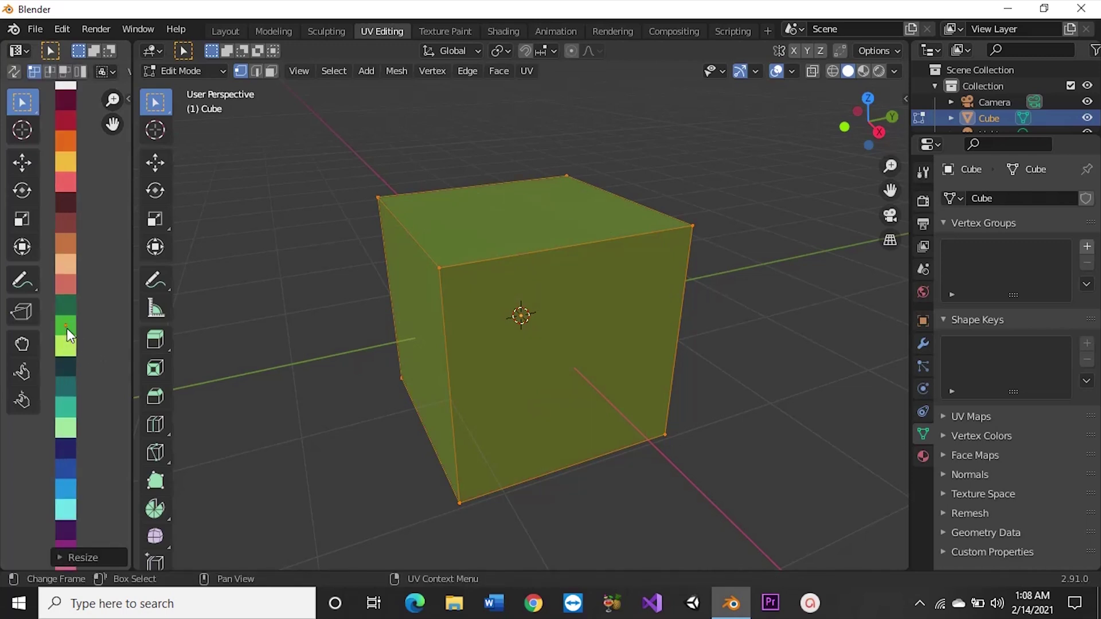
{"action": "scroll", "coordinate": [67, 328], "scroll_direction": "up", "scroll_amount": 3}
{"action": "scroll", "coordinate": [67, 328], "scroll_direction": "up", "scroll_amount": 2}
{"action": "scroll", "coordinate": [67, 330], "scroll_direction": "down", "scroll_amount": 1}
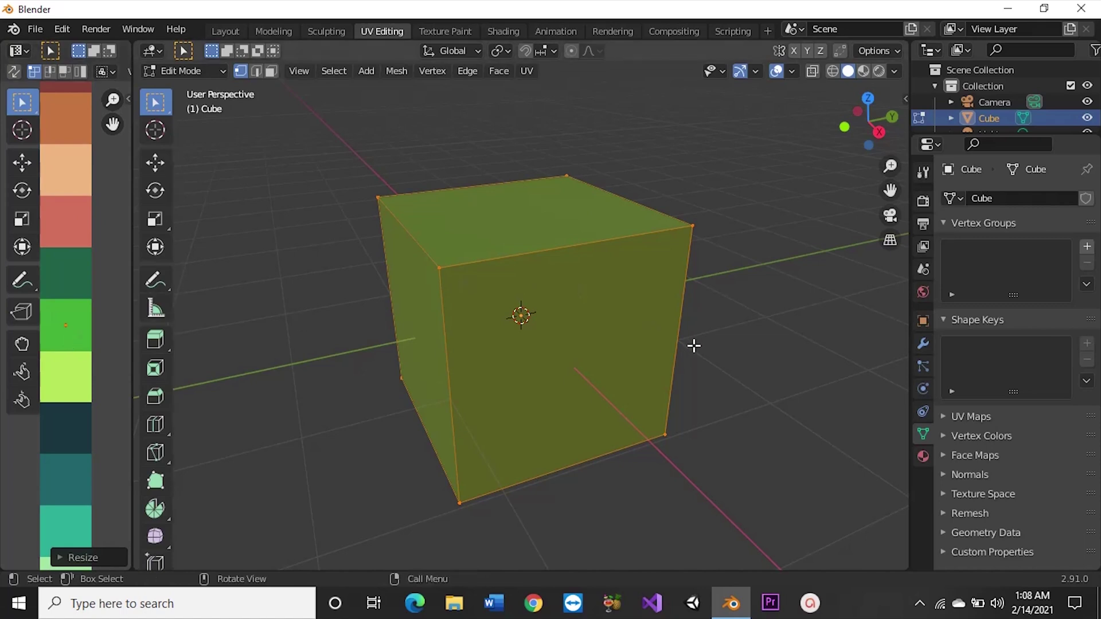
{"action": "left_click", "coordinate": [716, 356]}
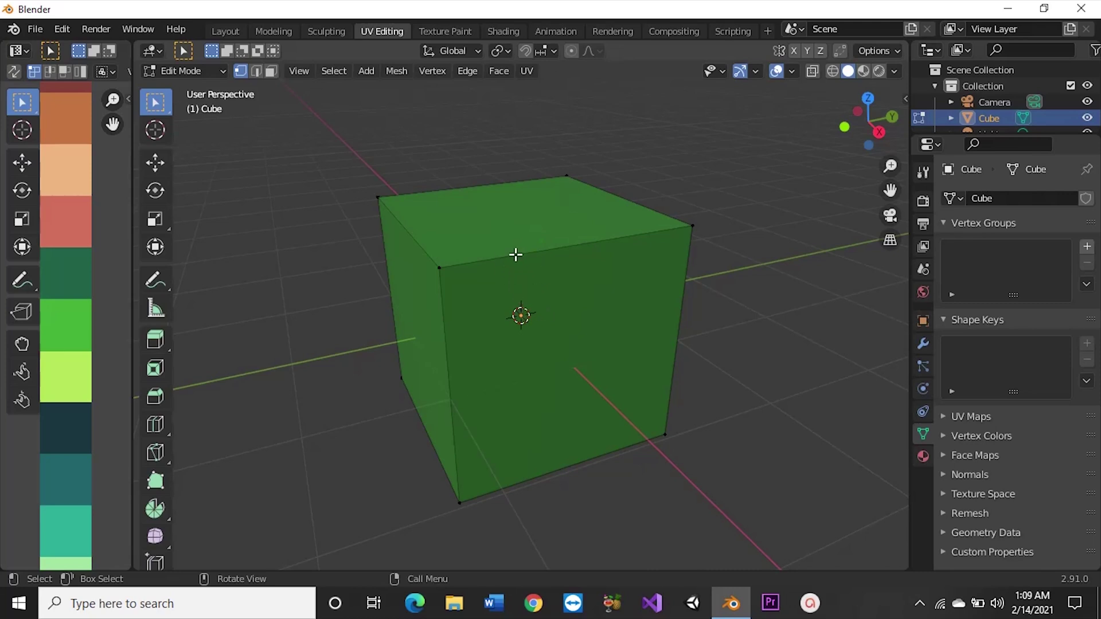
Move all the collapsed UVs onto the teal swatch and deselect to check it
{"action": "key", "text": "a"}
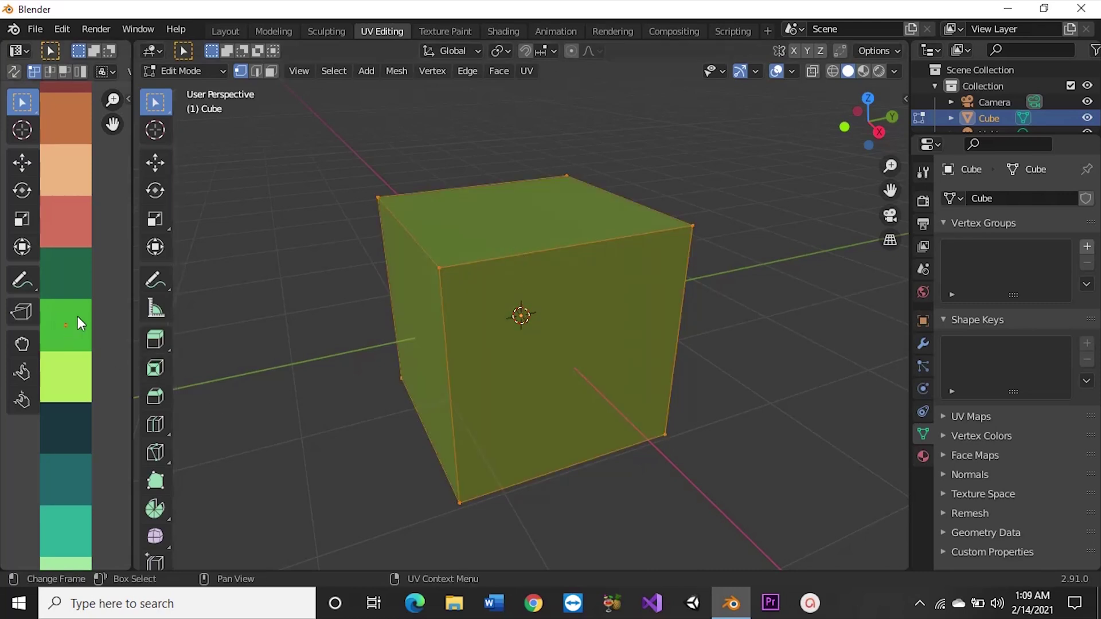
{"action": "scroll", "coordinate": [78, 358], "scroll_direction": "down", "scroll_amount": 1}
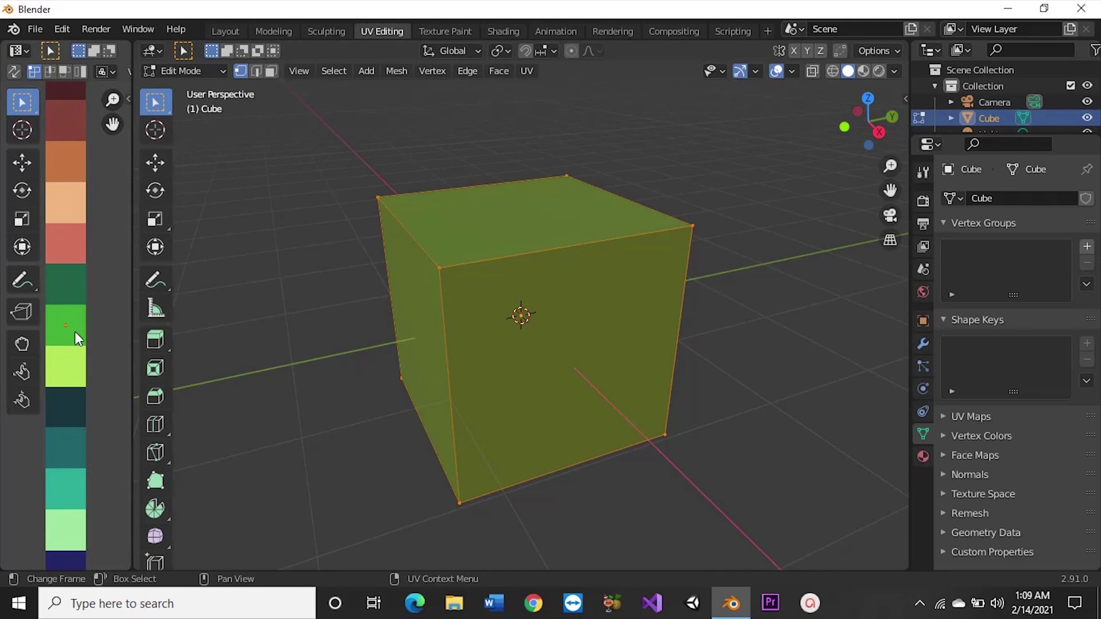
{"action": "key", "text": "g"}
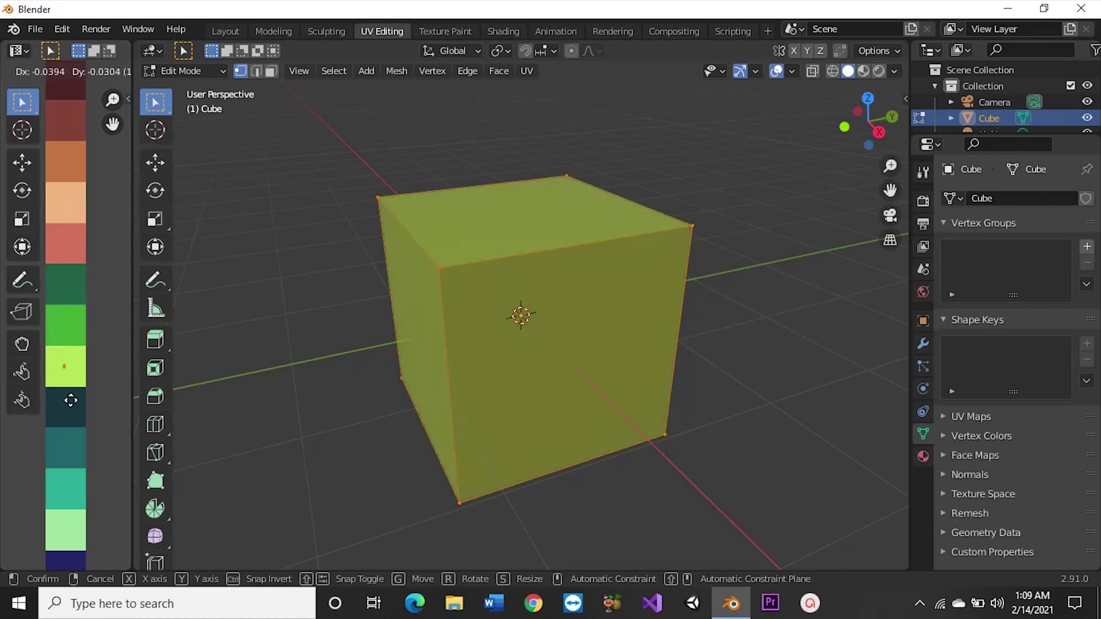
{"action": "left_click", "coordinate": [75, 527]}
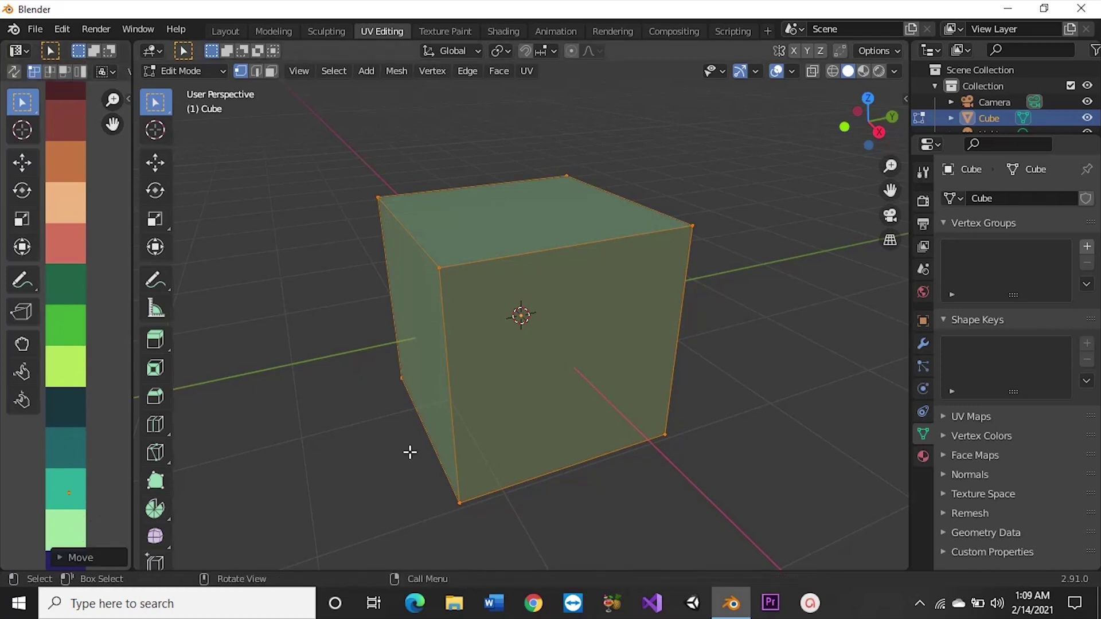
{"action": "left_click", "coordinate": [394, 450]}
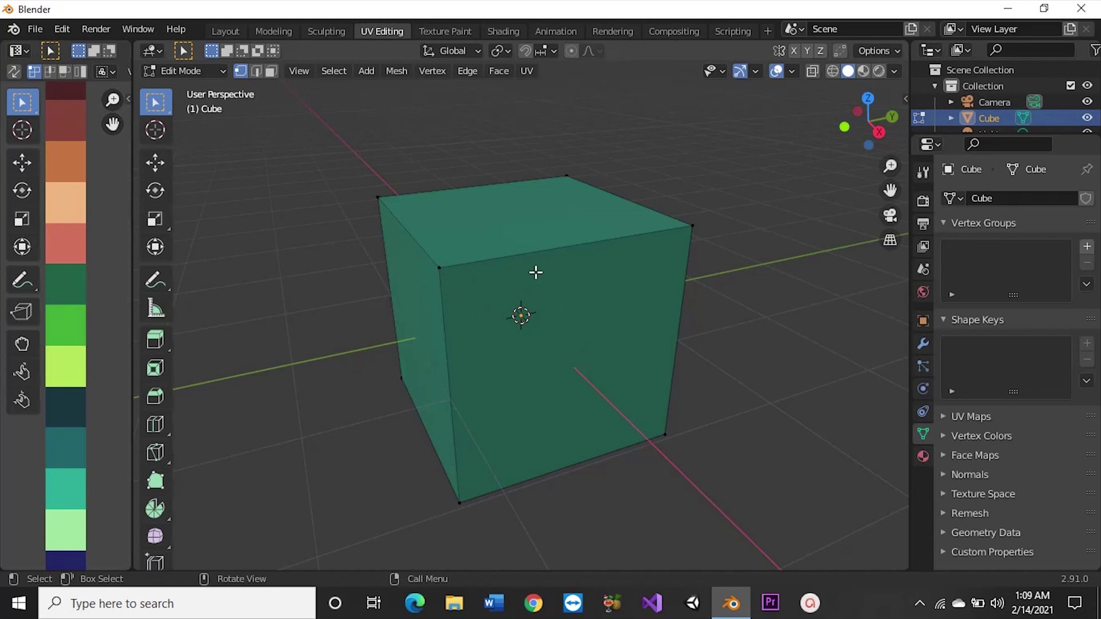
In face select, move the top face's UVs onto the green swatch
{"action": "key", "text": "3"}
{"action": "middle_click_drag", "start_coordinate": [531, 246], "coordinate": [507, 259]}
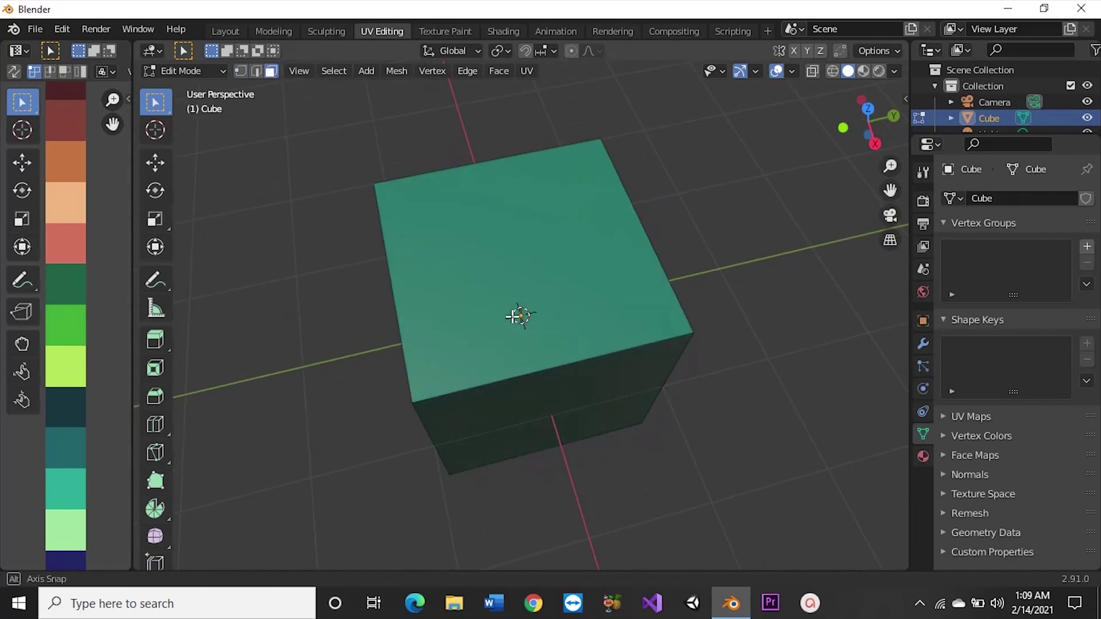
{"action": "left_click", "coordinate": [516, 242]}
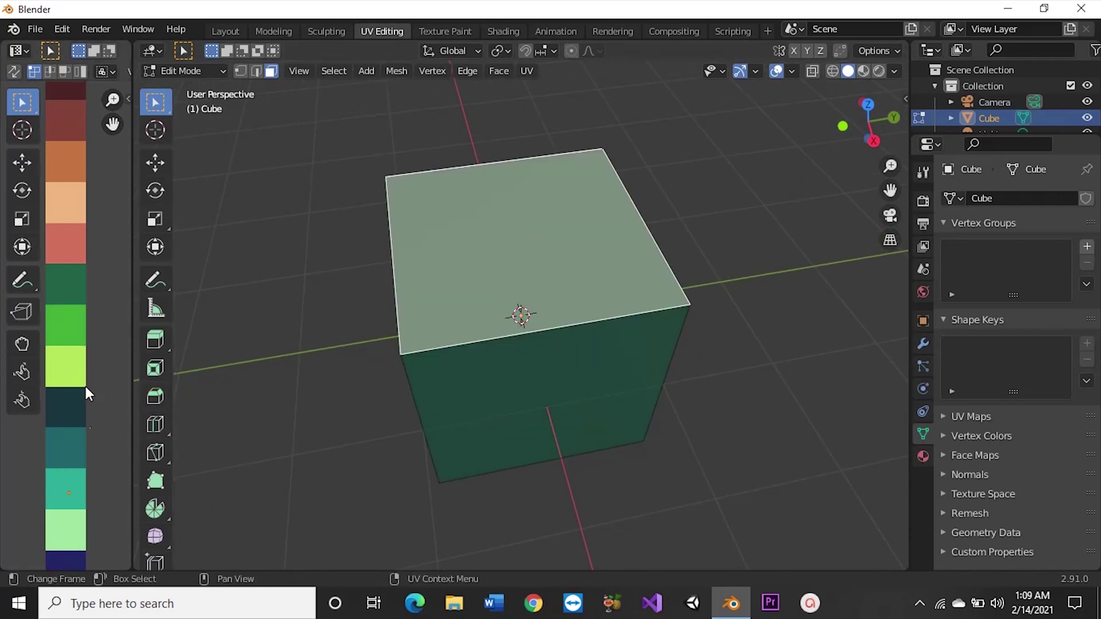
{"action": "key", "text": "g"}
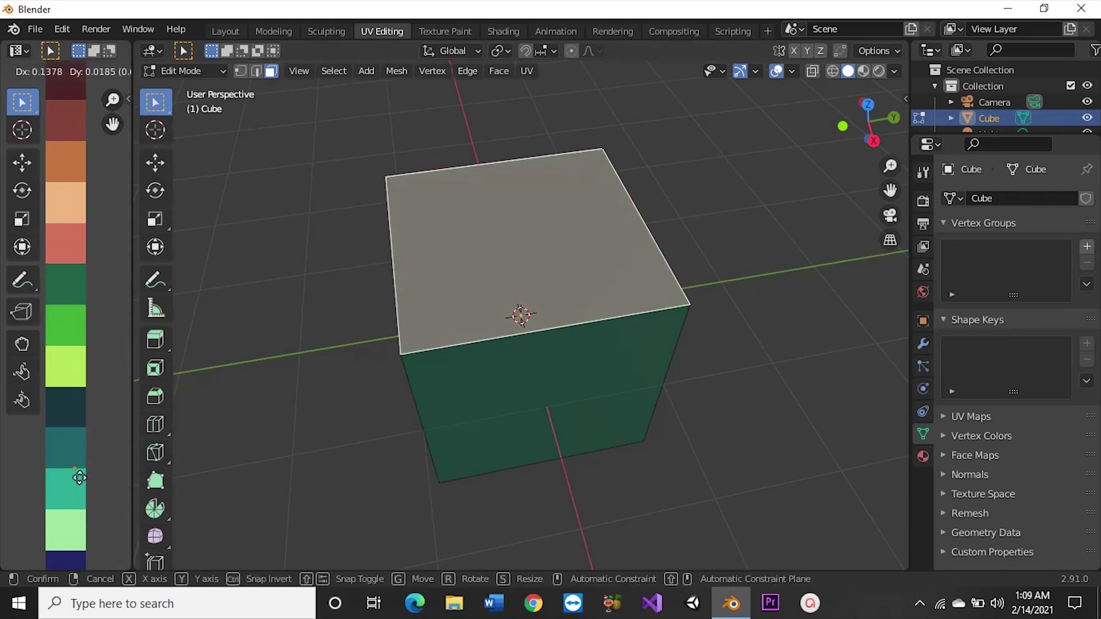
{"action": "left_click", "coordinate": [68, 338]}
Move the front face's UVs onto the peach swatch and inspect the recoloured cube
{"action": "mouse_move", "coordinate": [302, 363]}
{"action": "middle_mouse_down"}
{"action": "mouse_move", "coordinate": [403, 308]}
{"action": "mouse_move", "coordinate": [342, 305]}
{"action": "middle_mouse_up"}
{"action": "middle_click_drag", "start_coordinate": [487, 352], "coordinate": [504, 381]}
{"action": "left_click", "coordinate": [504, 381]}
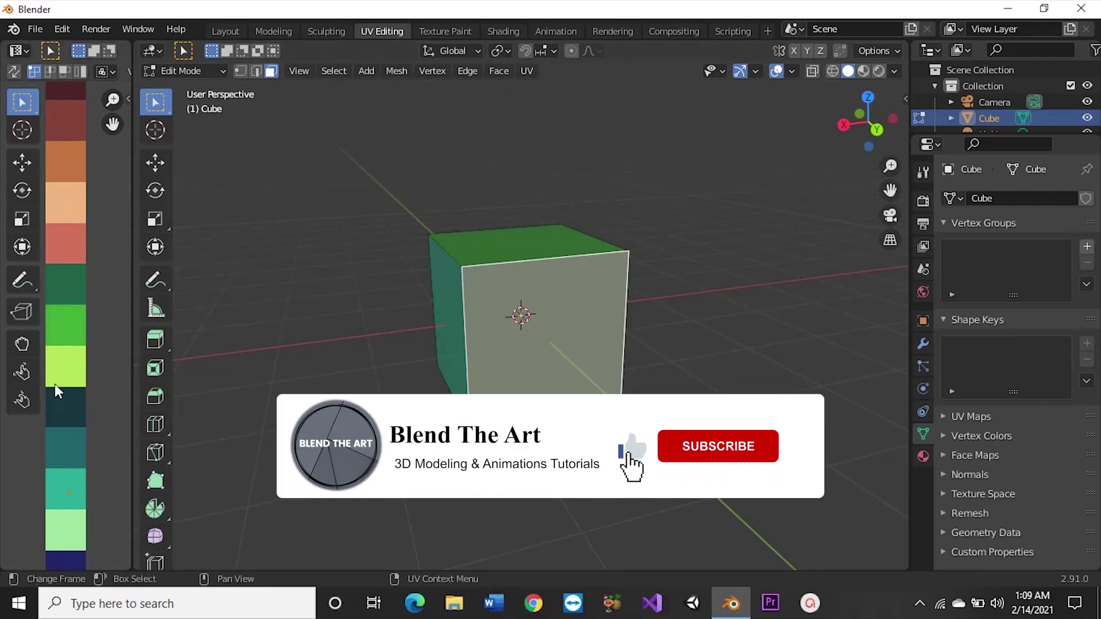
{"action": "key", "text": "g"}
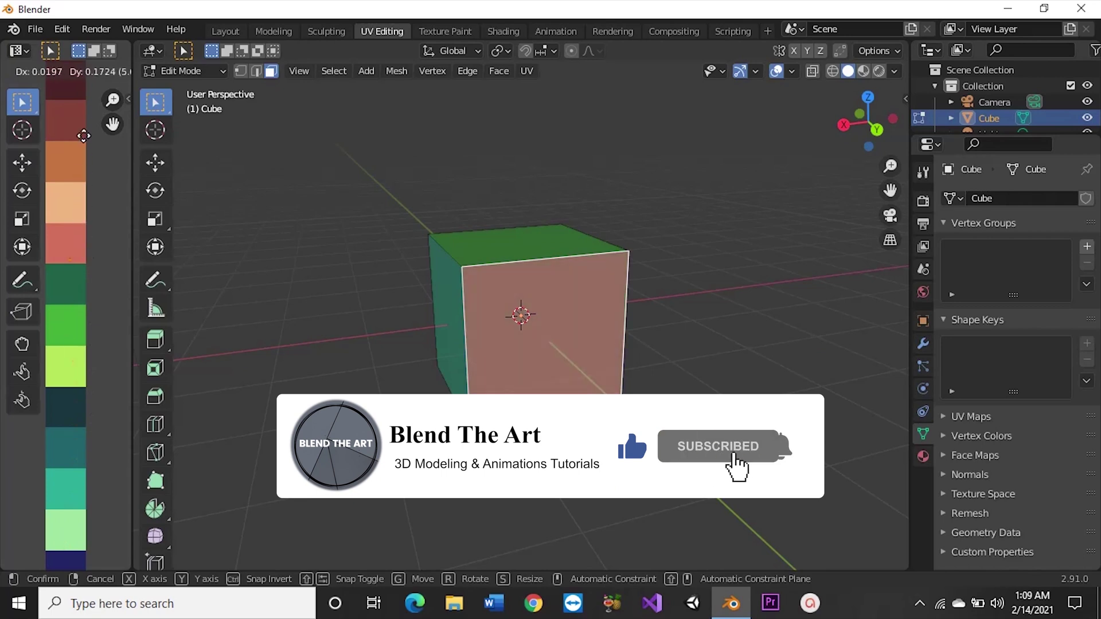
{"action": "left_click", "coordinate": [72, 167]}
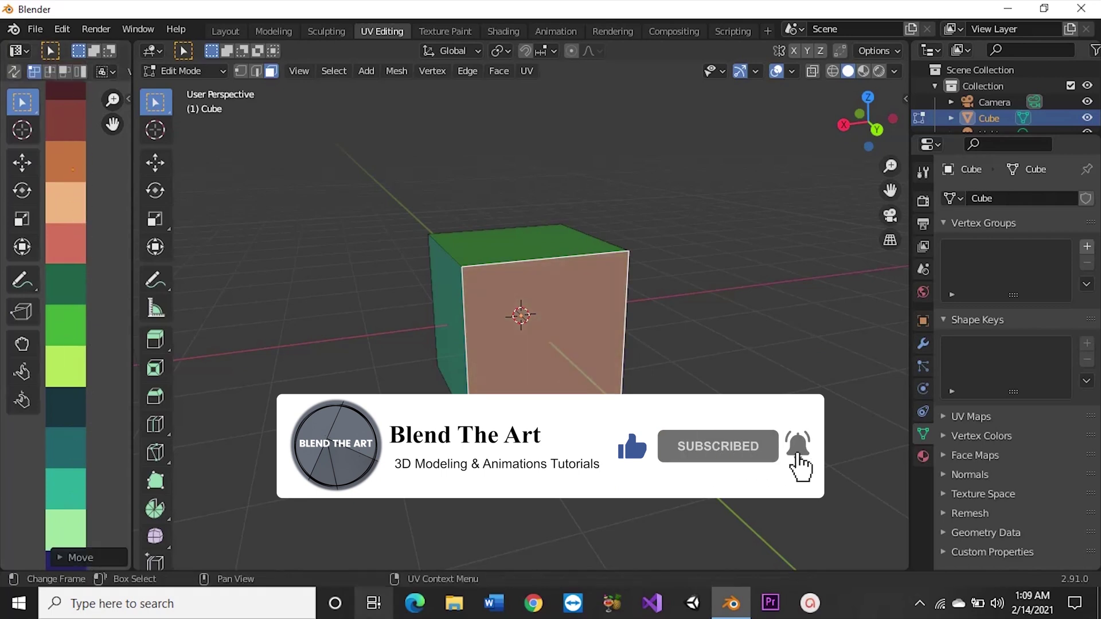
{"action": "key", "text": "alt+a"}
{"action": "mouse_move", "coordinate": [860, 493]}
{"action": "middle_mouse_down"}
{"action": "mouse_move", "coordinate": [428, 459]}
{"action": "mouse_move", "coordinate": [295, 428]}
{"action": "mouse_move", "coordinate": [566, 432]}
{"action": "middle_mouse_up"}
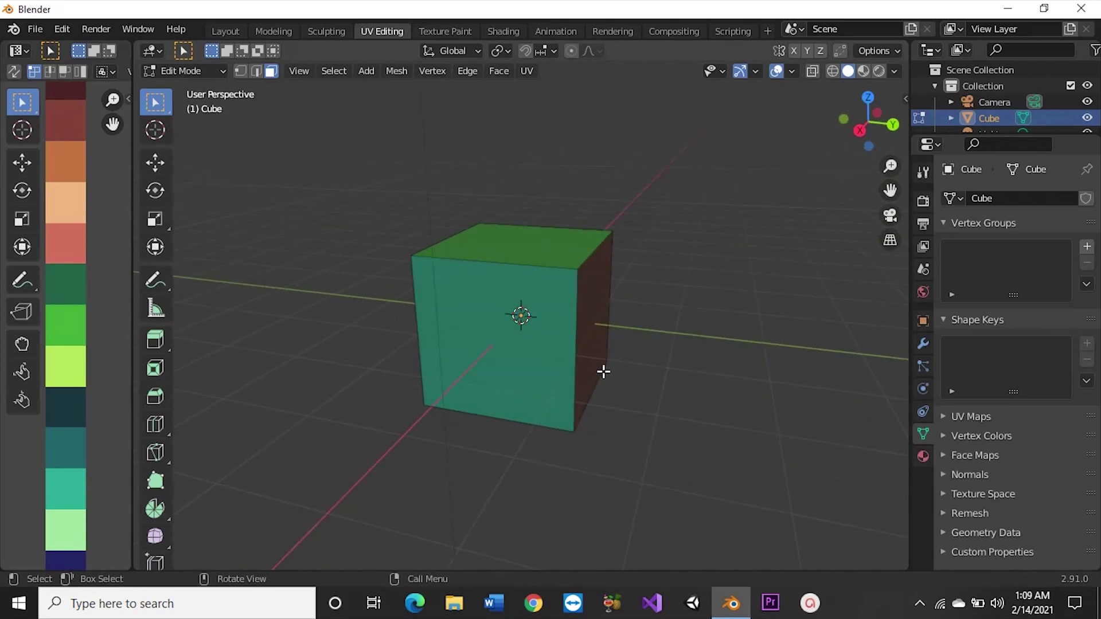
Back in Object Mode, add a new cube and scale it down
{"action": "key", "text": "Tab"}
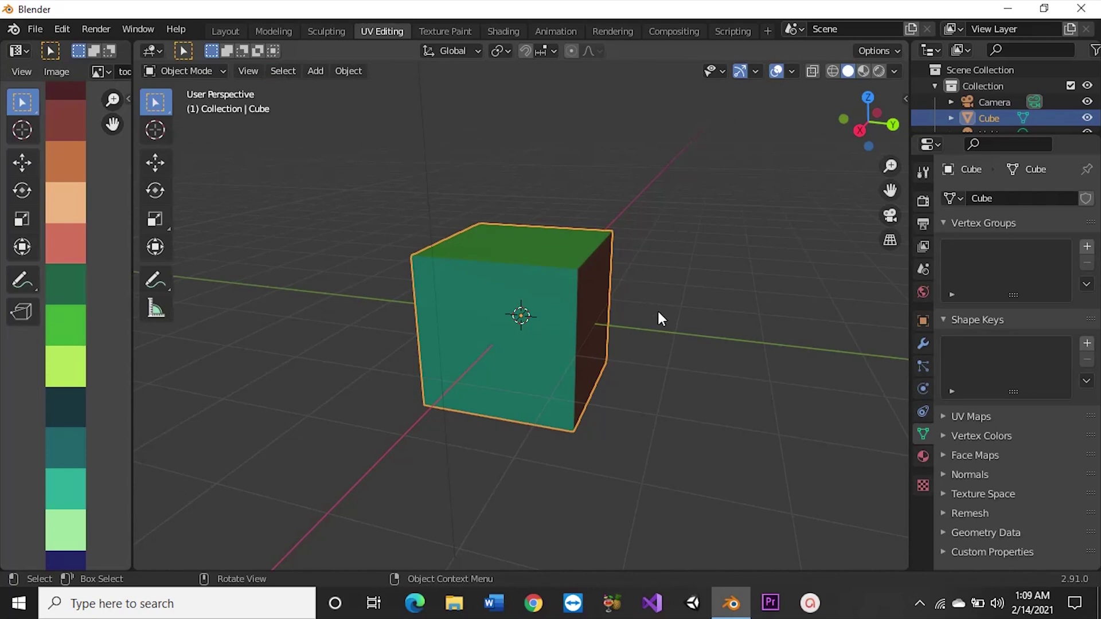
{"action": "key", "text": "shift+a"}
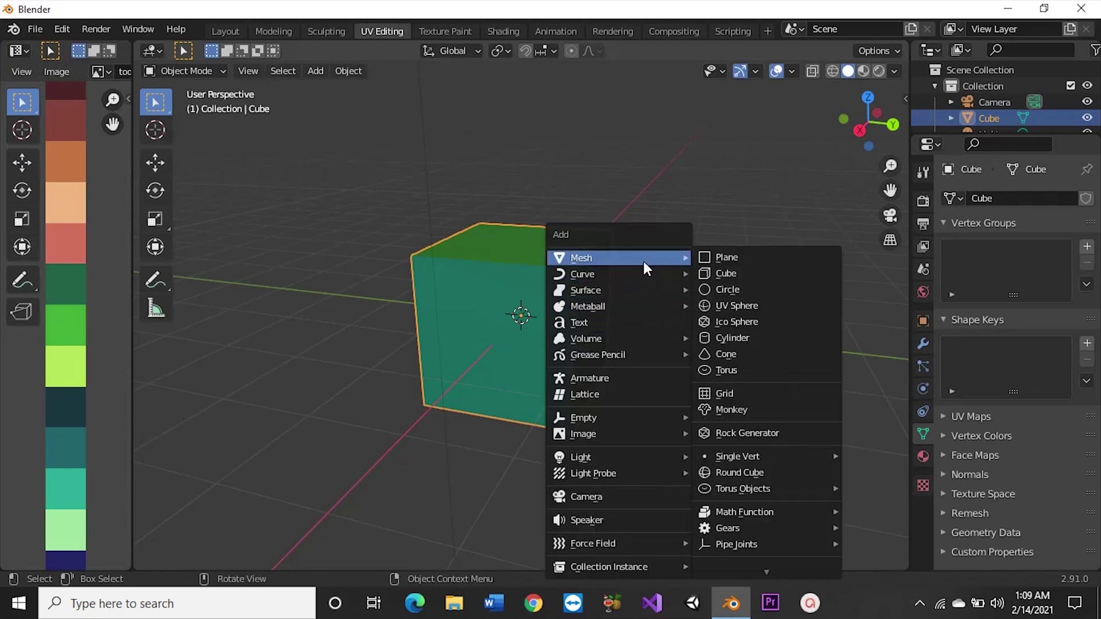
{"action": "left_click", "coordinate": [731, 271]}
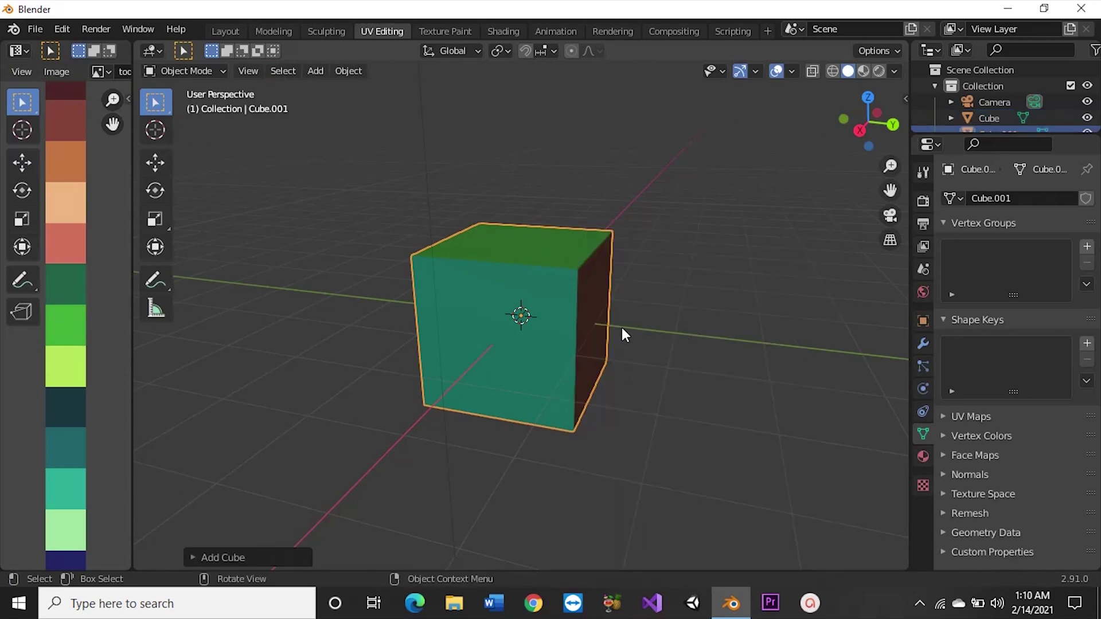
{"action": "key", "text": "s"}
Enable the Move gizmo and slide the new cube along X beside the first
{"action": "left_click", "coordinate": [756, 69]}
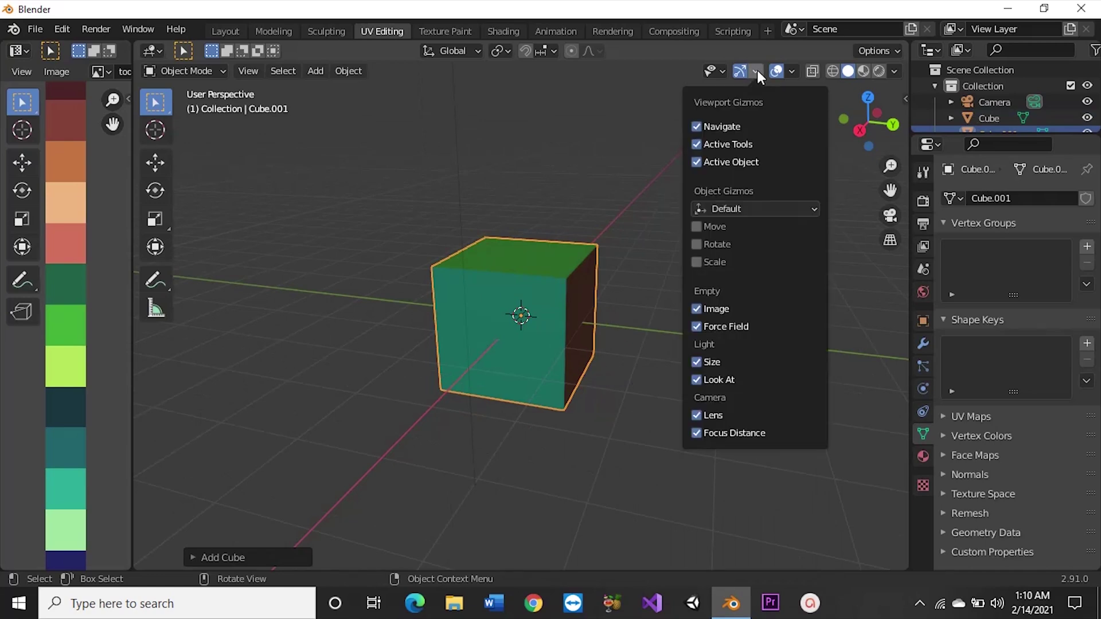
{"action": "left_click", "coordinate": [713, 226]}
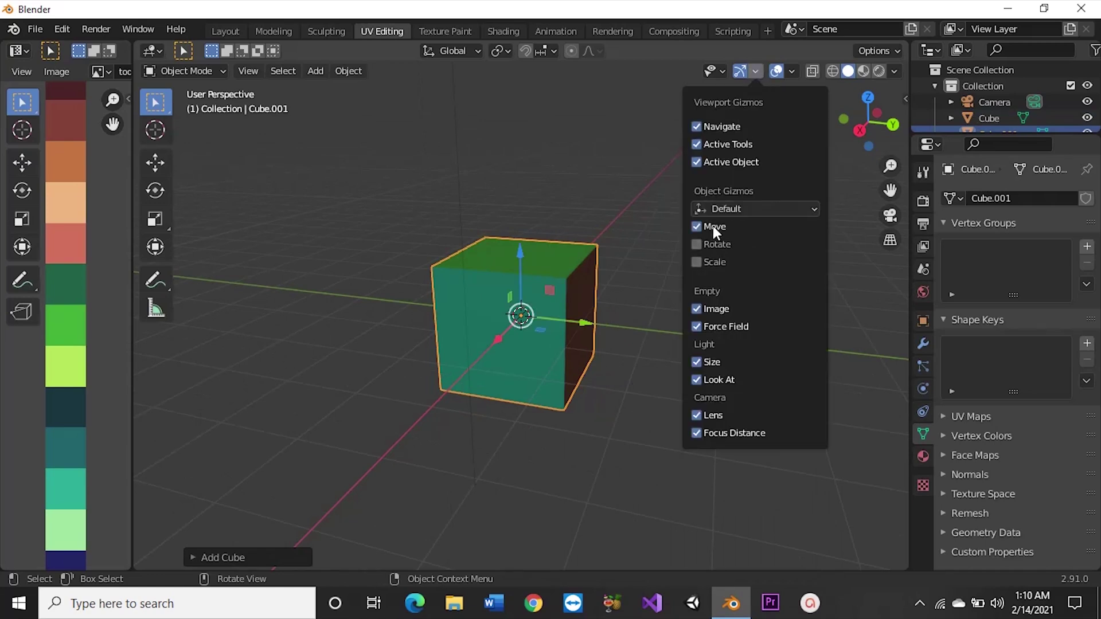
{"action": "left_click_drag", "start_coordinate": [587, 326], "coordinate": [717, 370]}
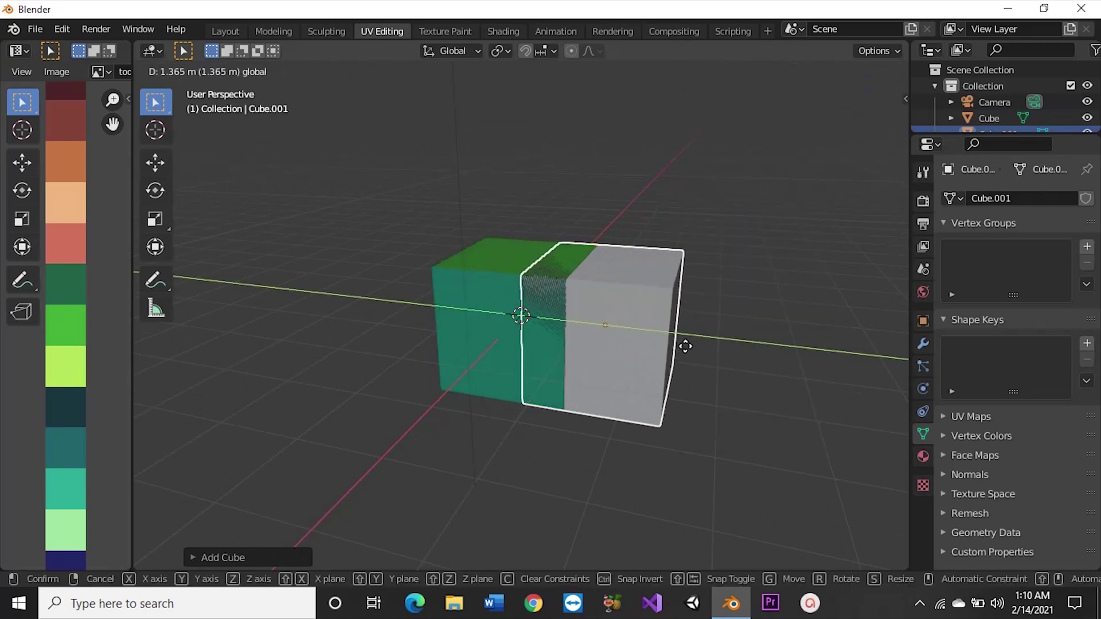
{"action": "mouse_move", "coordinate": [717, 370]}
{"action": "middle_mouse_down"}
{"action": "mouse_move", "coordinate": [683, 384]}
{"action": "mouse_move", "coordinate": [645, 443]}
{"action": "mouse_move", "coordinate": [695, 339]}
{"action": "mouse_move", "coordinate": [671, 381]}
{"action": "middle_mouse_up"}
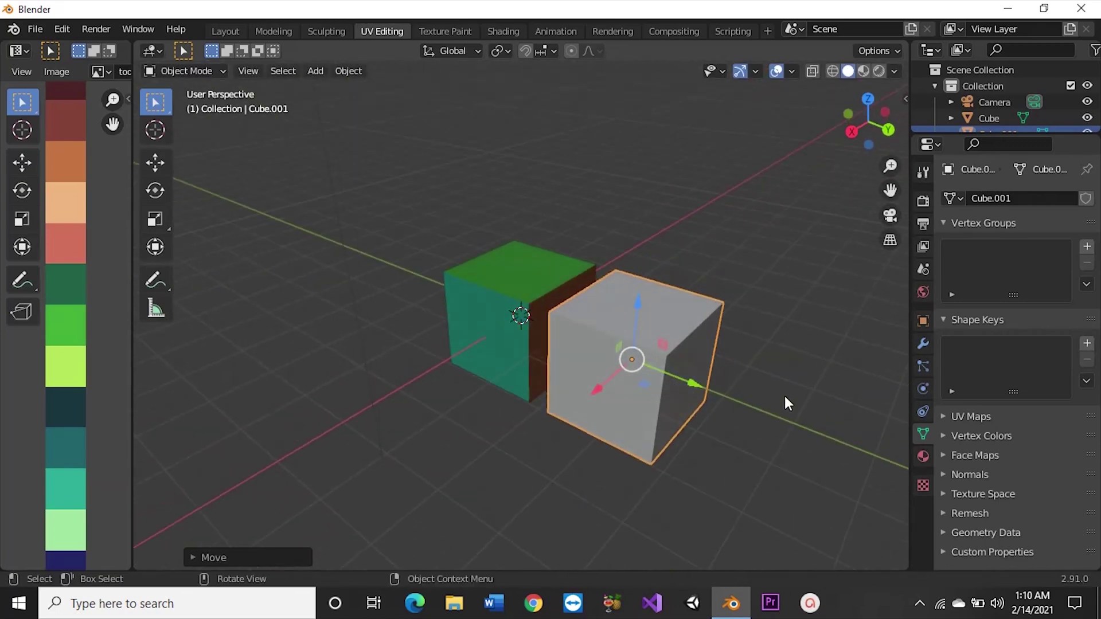
Assign the existing palette 'Material' to Cube.001 from the Shading workspace, then go back to UV Editing
{"action": "left_click", "coordinate": [495, 30]}
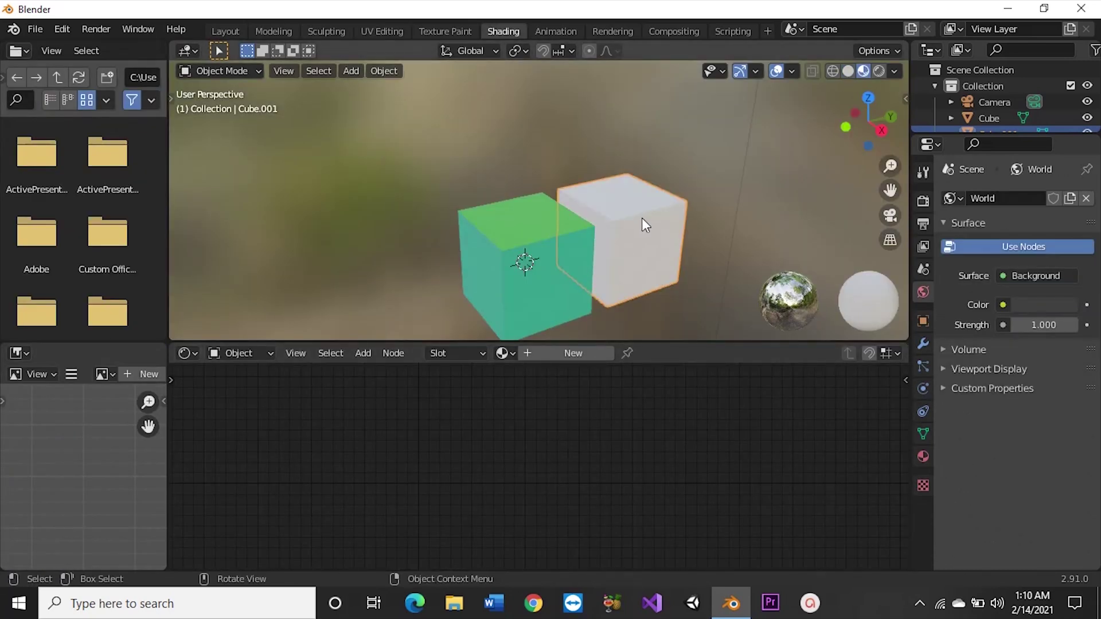
{"action": "left_click", "coordinate": [506, 354]}
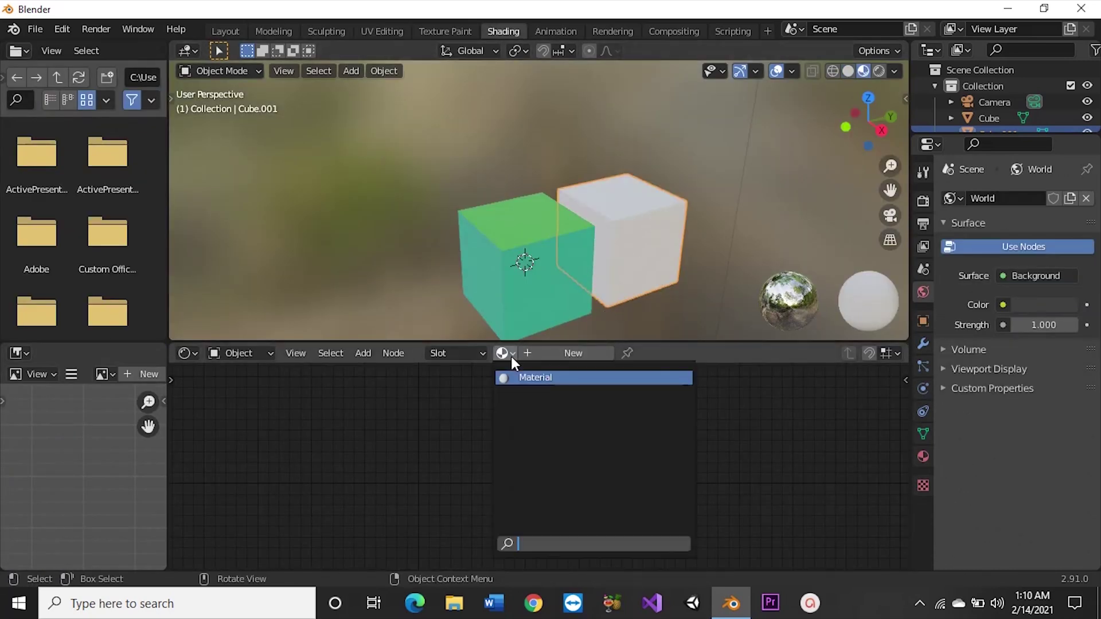
{"action": "left_click", "coordinate": [528, 377]}
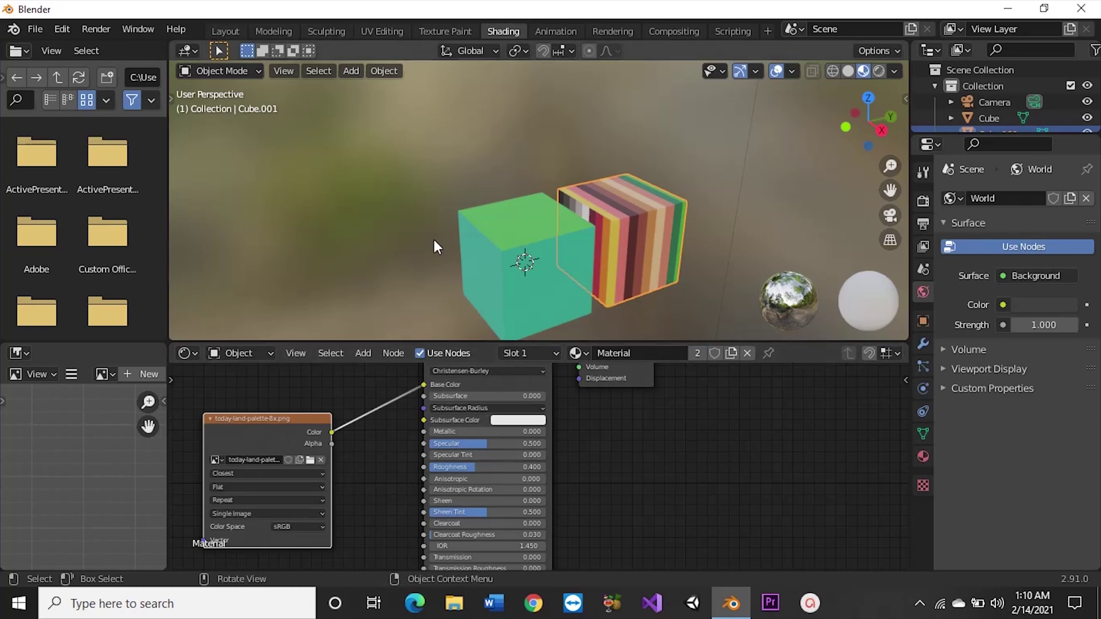
{"action": "left_click", "coordinate": [380, 32]}
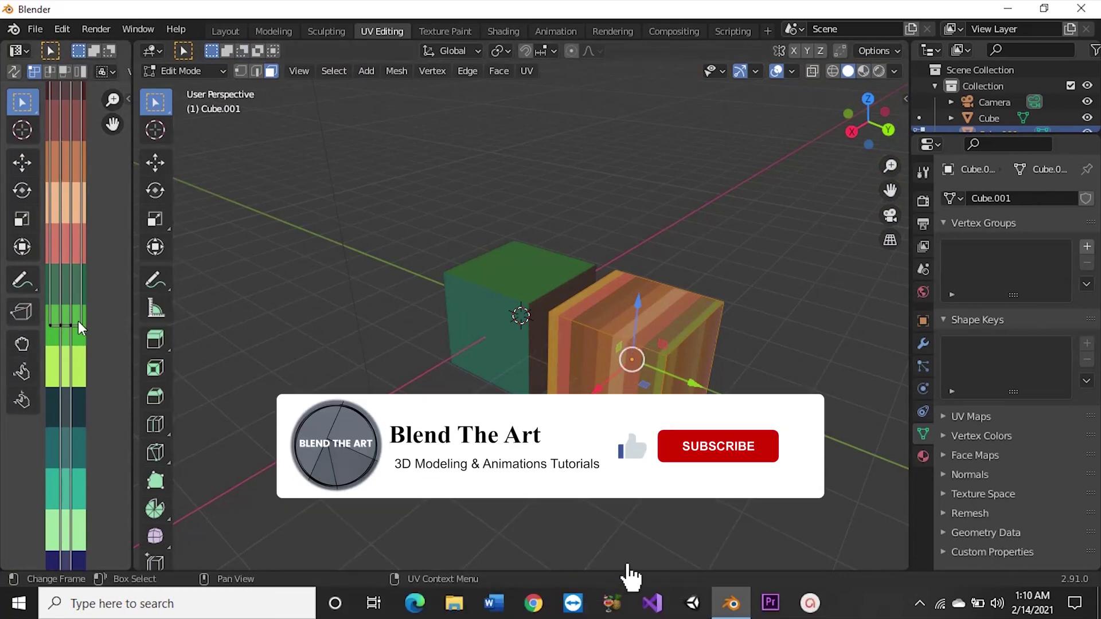
Collapse Cube.001's UVs to a single point by scaling them to 0
{"action": "scroll", "coordinate": [77, 321], "scroll_direction": "down", "scroll_amount": 1}
{"action": "scroll", "coordinate": [77, 321], "scroll_direction": "down", "scroll_amount": 2}
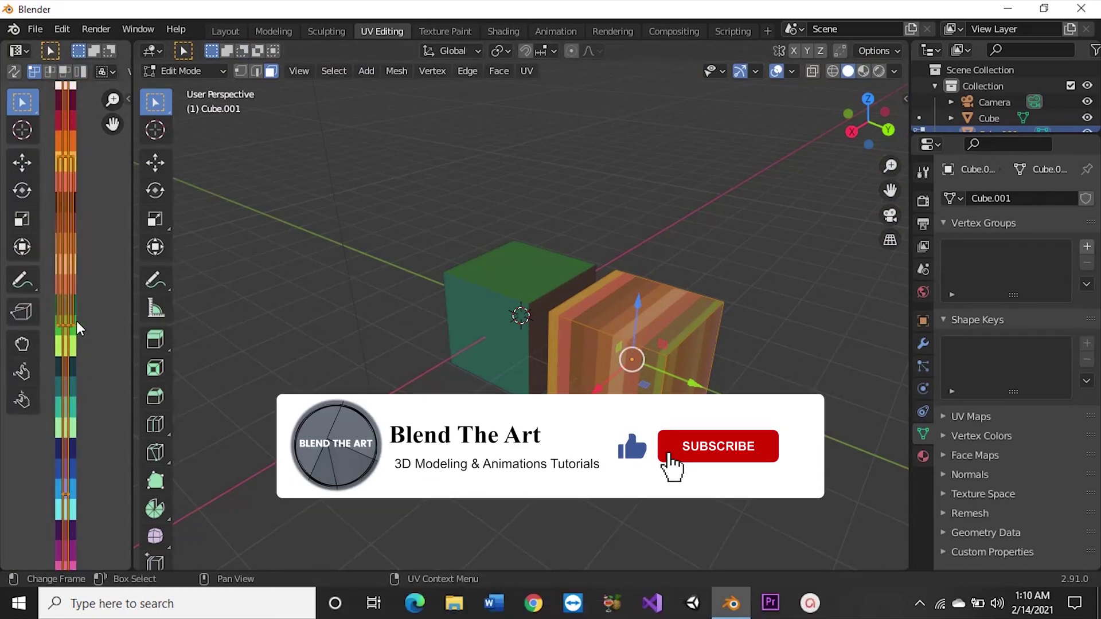
{"action": "key", "text": "s"}
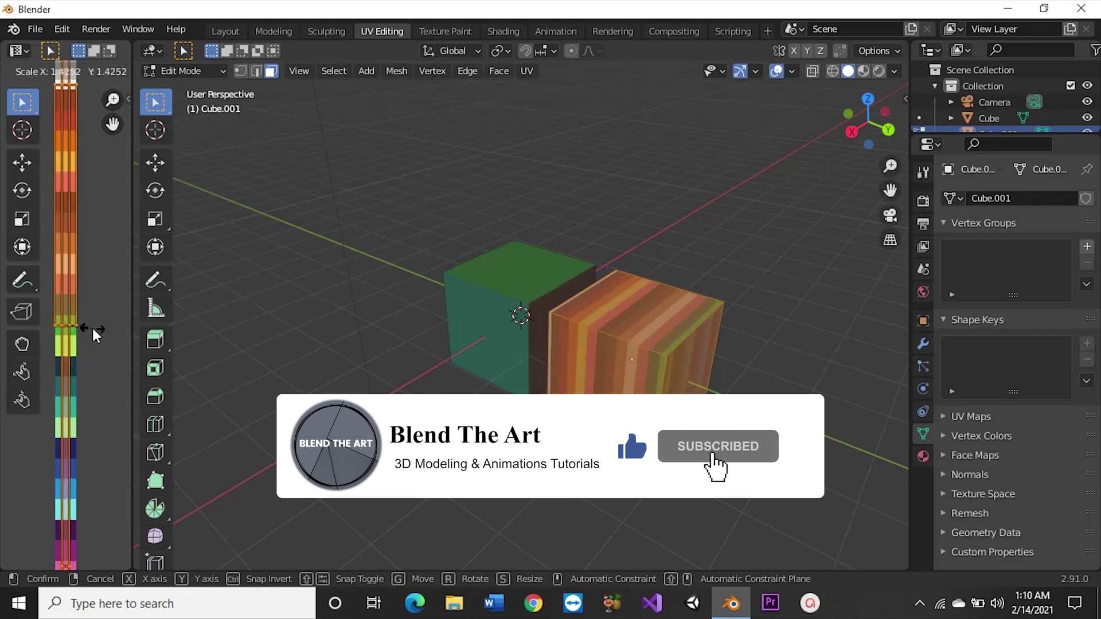
{"action": "key", "text": "0"}
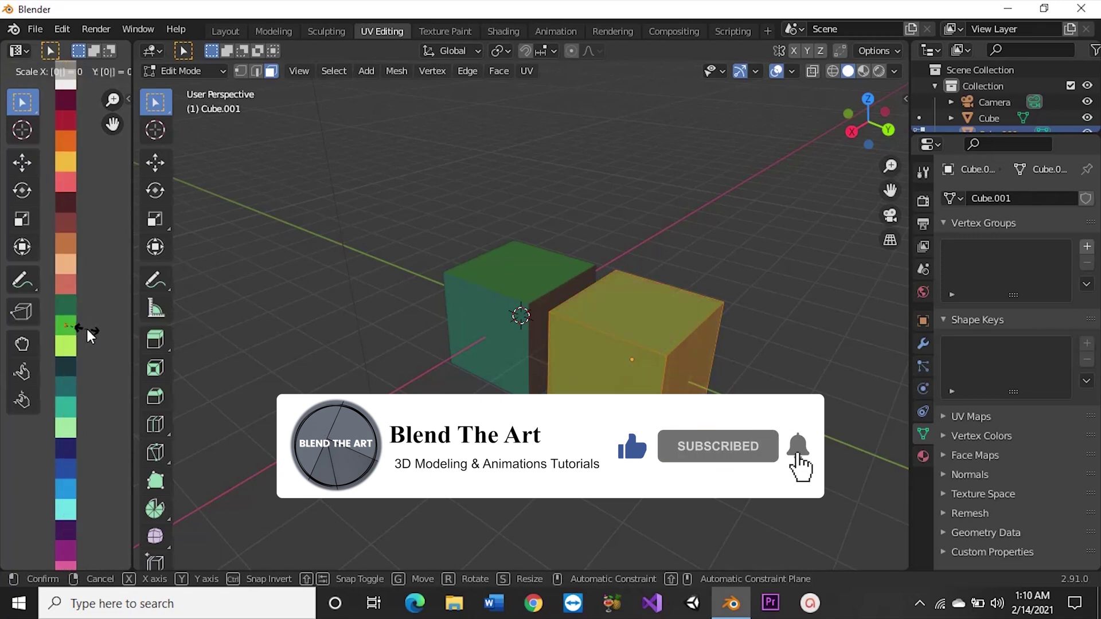
{"action": "key", "text": "Return"}
{"action": "scroll", "coordinate": [64, 347], "scroll_direction": "up", "scroll_amount": 2}
{"action": "scroll", "coordinate": [64, 347], "scroll_direction": "up", "scroll_amount": 1}
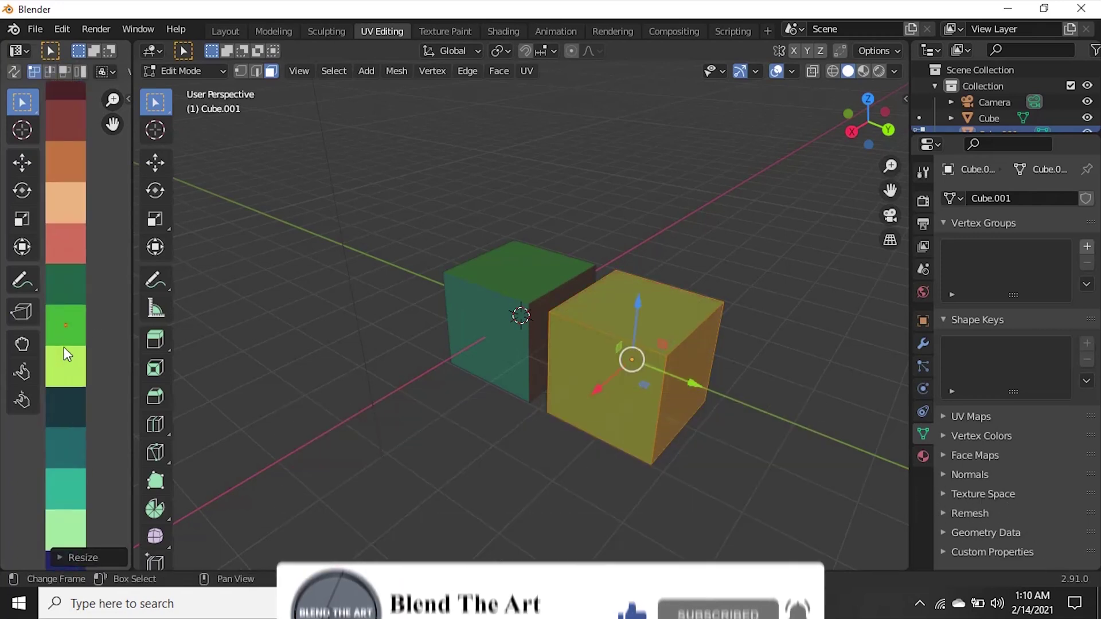
{"action": "scroll", "coordinate": [63, 347], "scroll_direction": "up", "scroll_amount": 3}
{"action": "scroll", "coordinate": [63, 346], "scroll_direction": "down", "scroll_amount": 2}
{"action": "scroll", "coordinate": [63, 346], "scroll_direction": "up", "scroll_amount": 1}
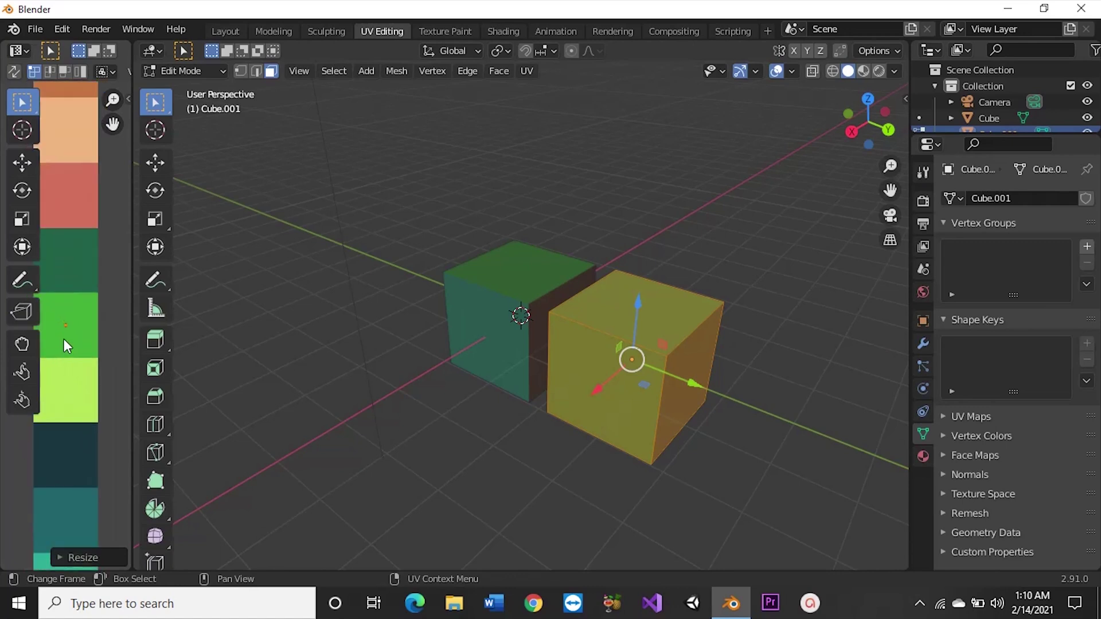
{"action": "scroll", "coordinate": [63, 339], "scroll_direction": "down", "scroll_amount": 1}
Reselect all faces and move the collapsed UVs onto the peach palette swatch
{"action": "key", "text": "alt+a"}
{"action": "scroll", "coordinate": [696, 354], "scroll_direction": "down", "scroll_amount": 1}
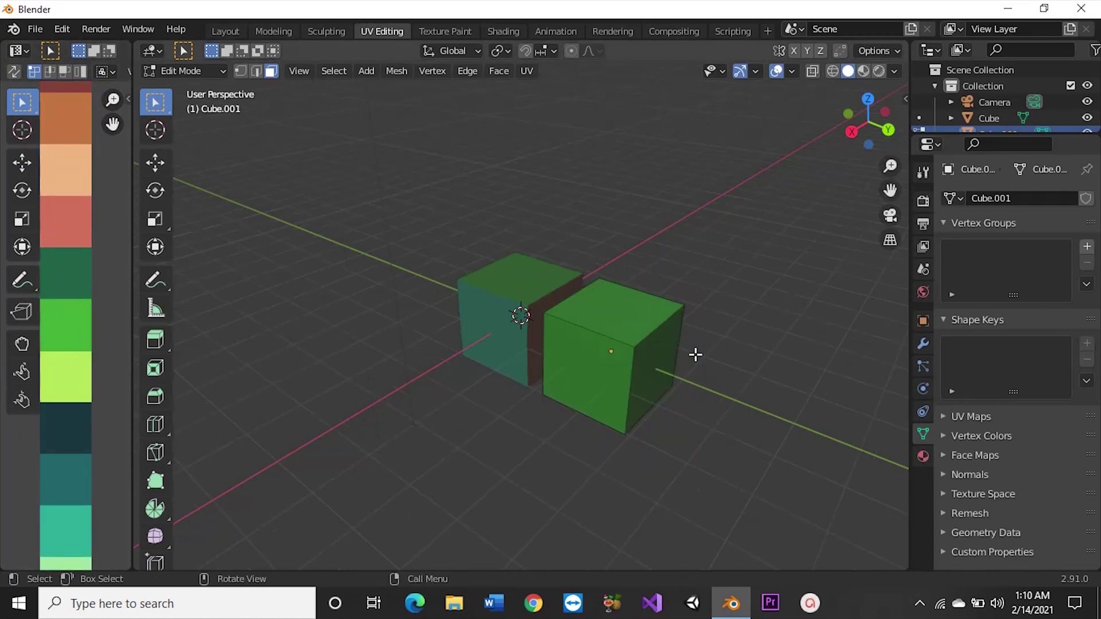
{"action": "scroll", "coordinate": [697, 355], "scroll_direction": "up", "scroll_amount": 3}
{"action": "scroll", "coordinate": [679, 355], "scroll_direction": "down", "scroll_amount": 2}
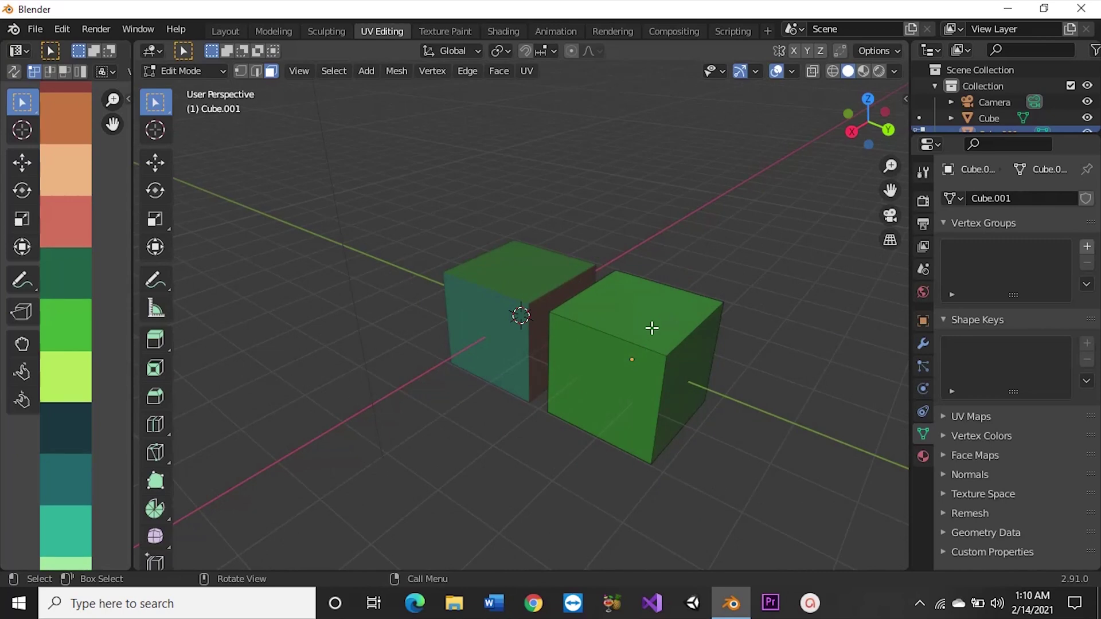
{"action": "key", "text": "a"}
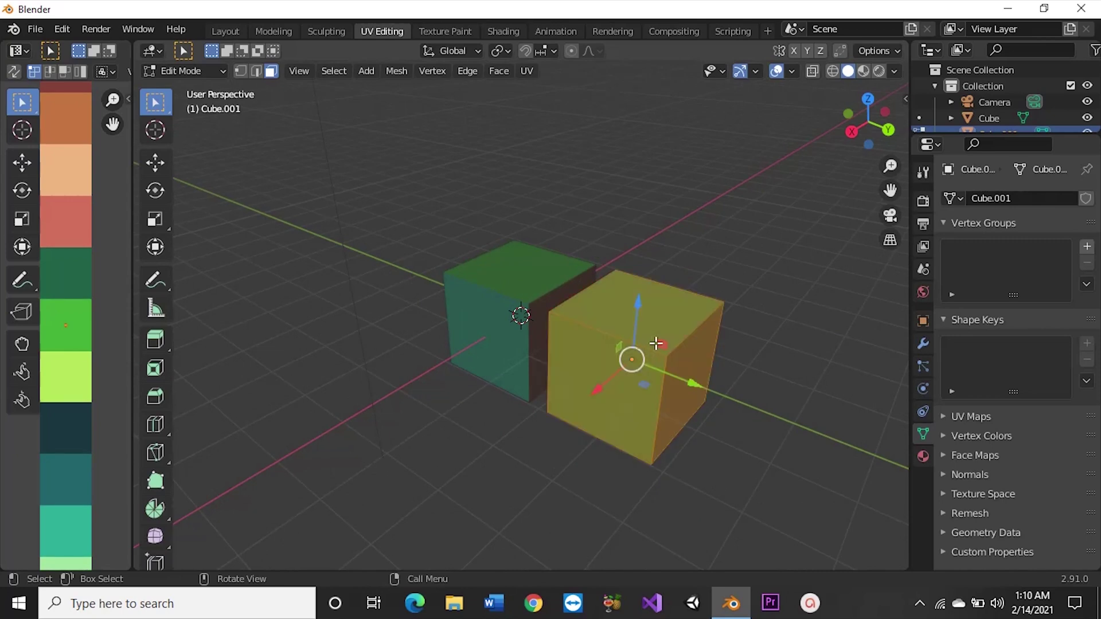
{"action": "mouse_move", "coordinate": [651, 342]}
{"action": "middle_mouse_down"}
{"action": "mouse_move", "coordinate": [598, 384]}
{"action": "mouse_move", "coordinate": [453, 310]}
{"action": "mouse_move", "coordinate": [415, 351]}
{"action": "mouse_move", "coordinate": [614, 361]}
{"action": "middle_mouse_up"}
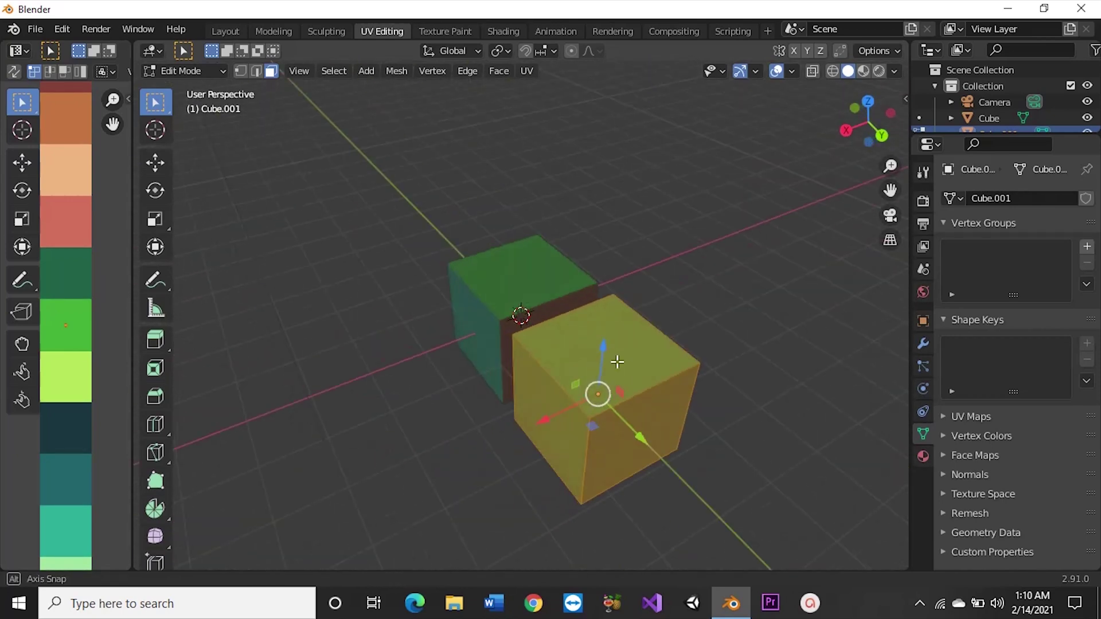
{"action": "scroll", "coordinate": [82, 363], "scroll_direction": "down", "scroll_amount": 1}
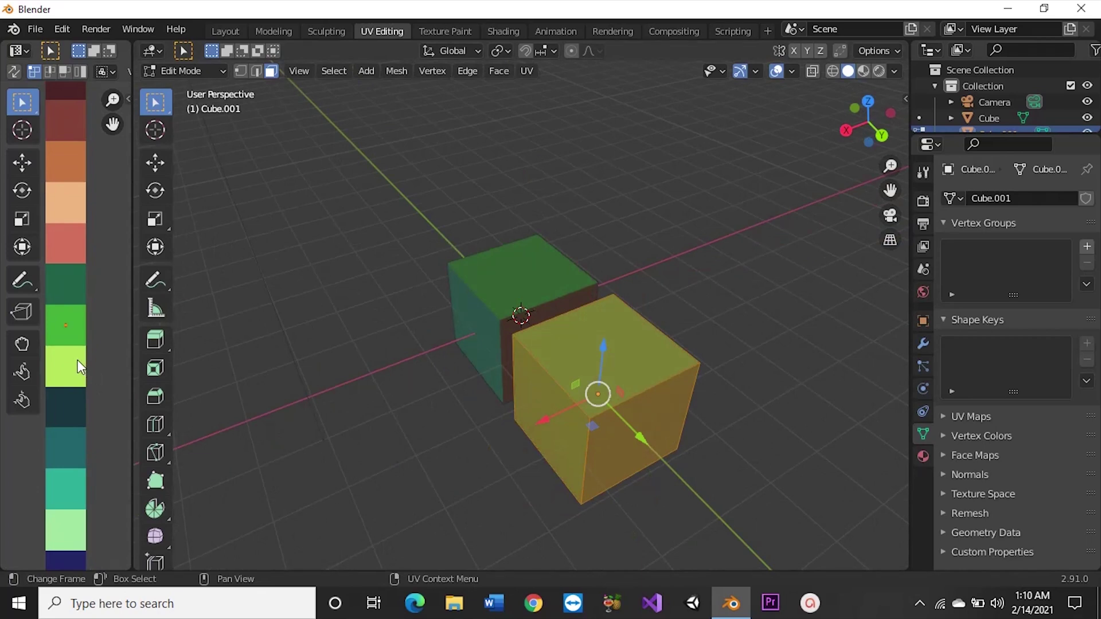
{"action": "key", "text": "g"}
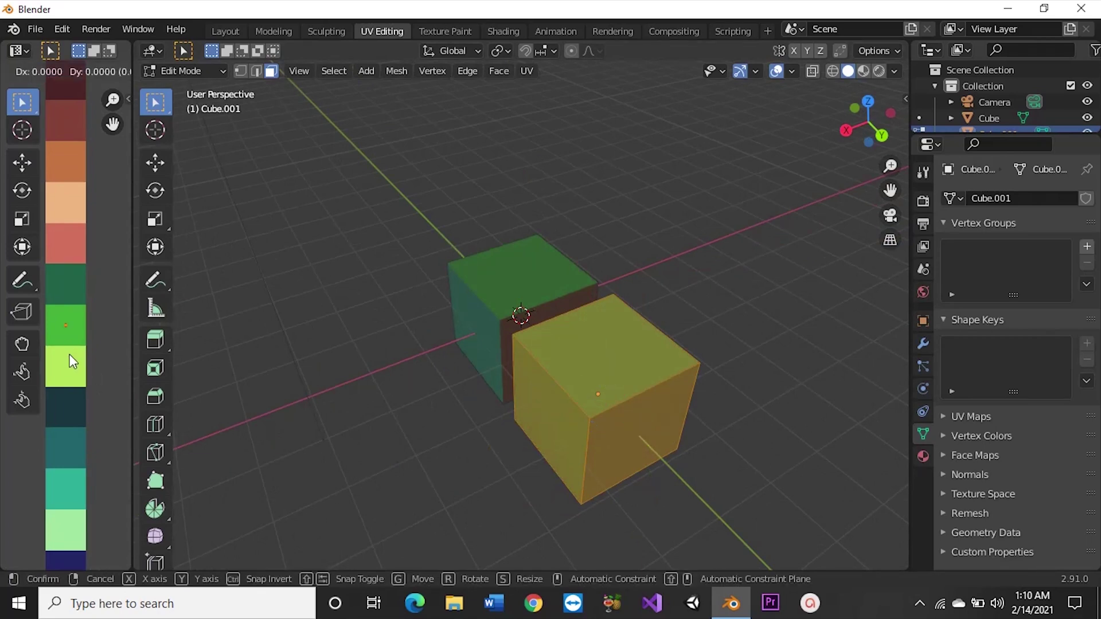
{"action": "left_click", "coordinate": [68, 227]}
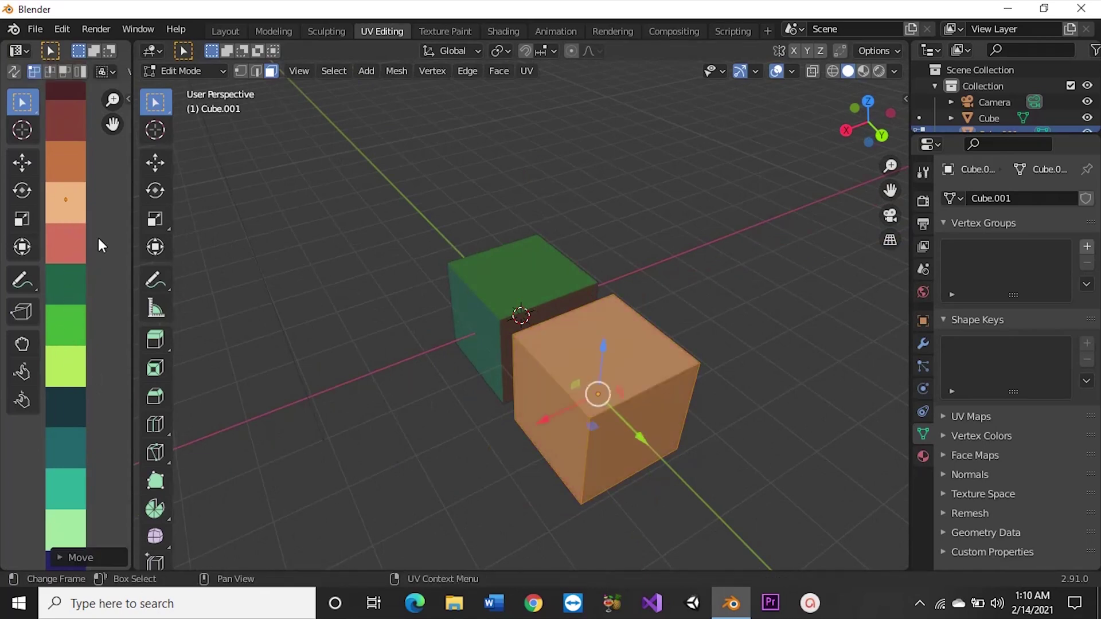
{"action": "mouse_move", "coordinate": [472, 409]}
{"action": "middle_mouse_down"}
{"action": "mouse_move", "coordinate": [489, 433]}
{"action": "mouse_move", "coordinate": [694, 369]}
{"action": "mouse_move", "coordinate": [542, 413]}
{"action": "mouse_move", "coordinate": [561, 450]}
{"action": "mouse_move", "coordinate": [590, 442]}
{"action": "mouse_move", "coordinate": [573, 401]}
{"action": "middle_mouse_up"}
{"action": "scroll", "coordinate": [542, 413], "scroll_direction": "up", "scroll_amount": 3}
{"action": "scroll", "coordinate": [543, 413], "scroll_direction": "down", "scroll_amount": 2}
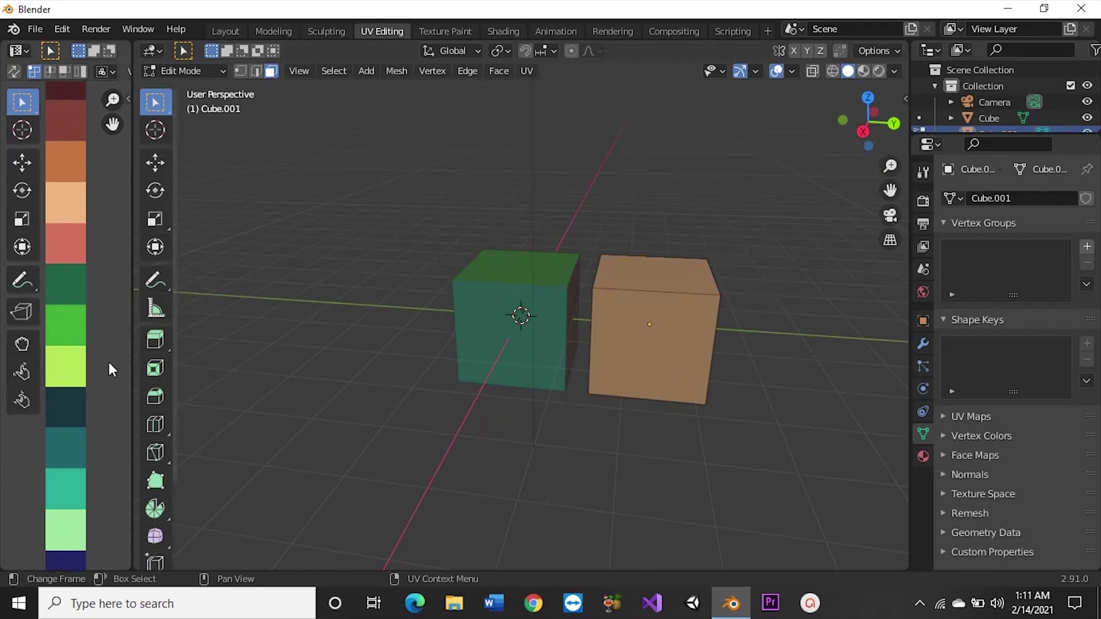
{"action": "scroll", "coordinate": [105, 360], "scroll_direction": "down", "scroll_amount": 3}
{"action": "scroll", "coordinate": [97, 360], "scroll_direction": "down", "scroll_amount": 2}
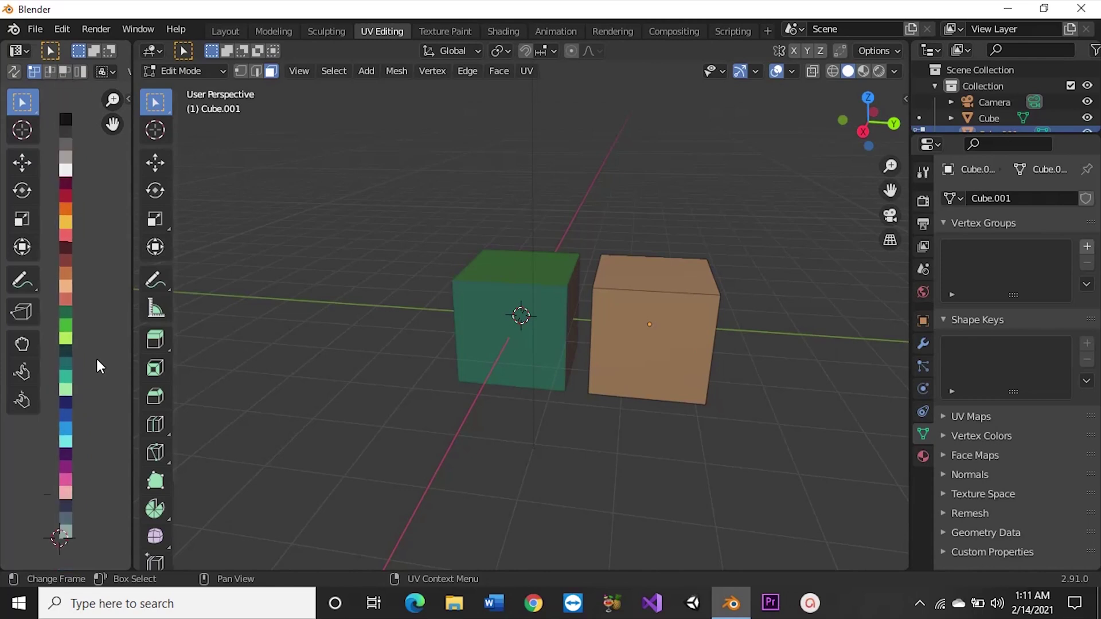
{"action": "scroll", "coordinate": [96, 360], "scroll_direction": "up", "scroll_amount": 4}
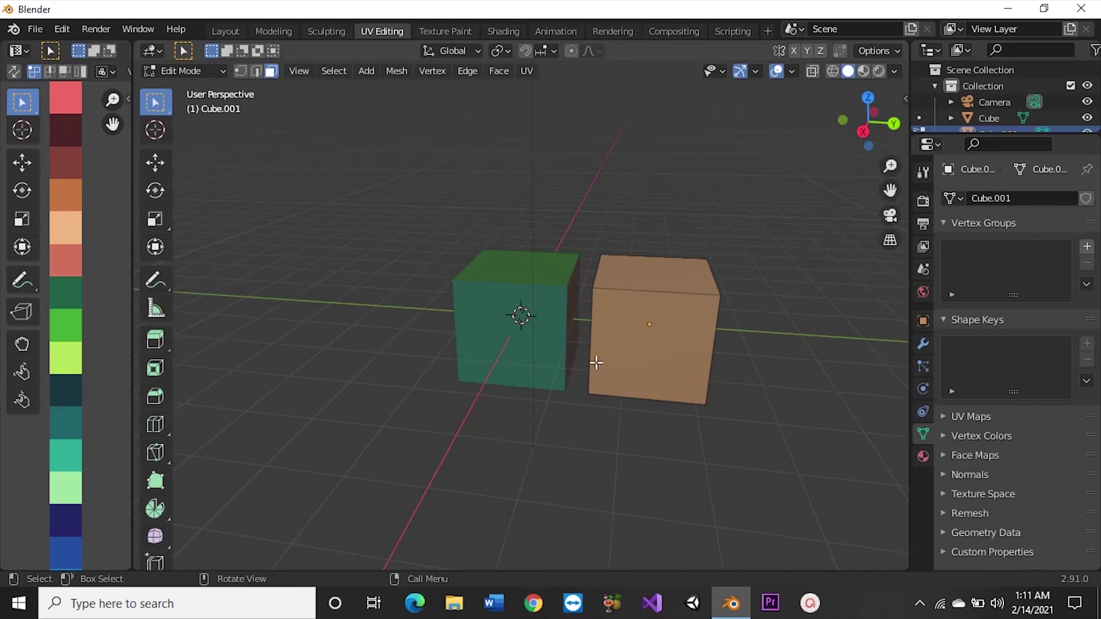
{"action": "mouse_move", "coordinate": [675, 365]}
{"action": "middle_mouse_down"}
{"action": "mouse_move", "coordinate": [648, 455]}
{"action": "mouse_move", "coordinate": [686, 425]}
{"action": "mouse_move", "coordinate": [703, 379]}
{"action": "mouse_move", "coordinate": [668, 381]}
{"action": "mouse_move", "coordinate": [664, 400]}
{"action": "middle_mouse_up"}
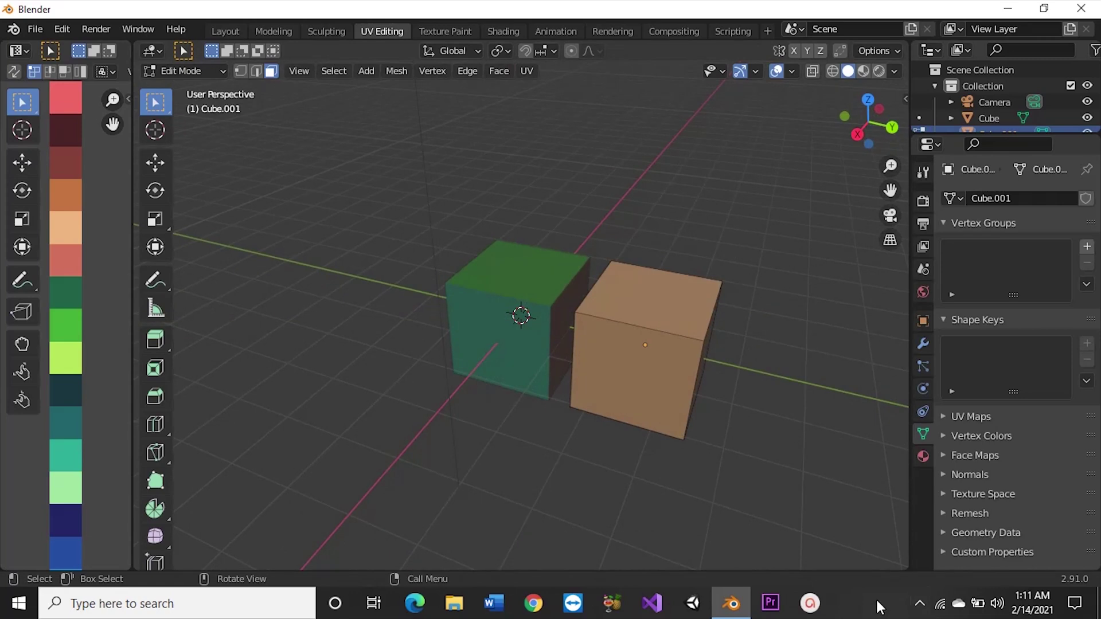
{"action": "left_click", "coordinate": [918, 603]}
{"action": "left_click", "coordinate": [953, 576]}
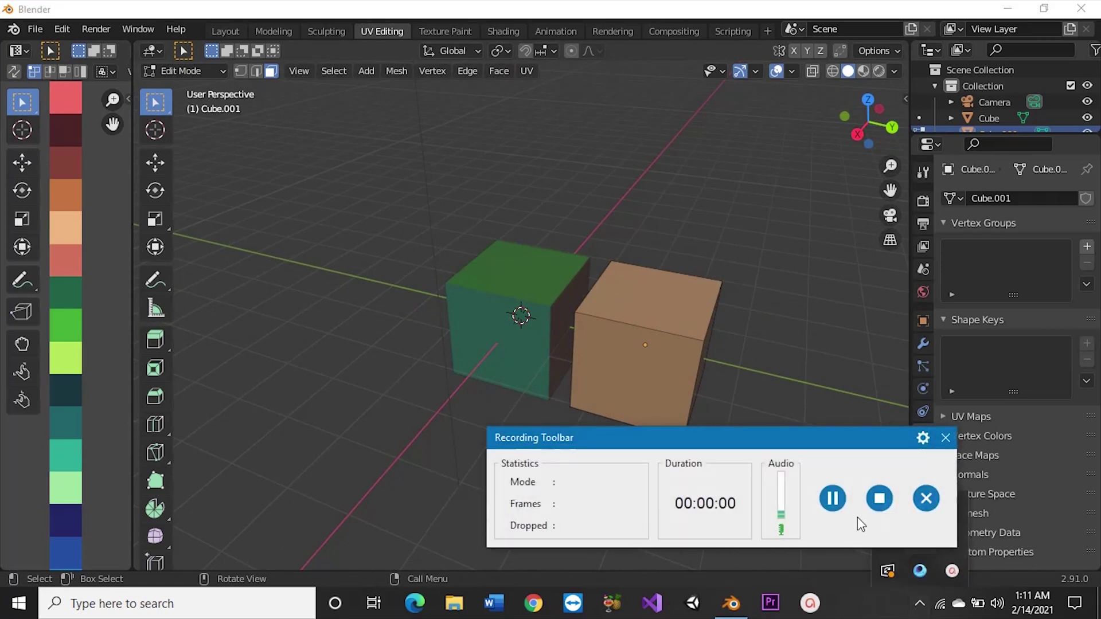